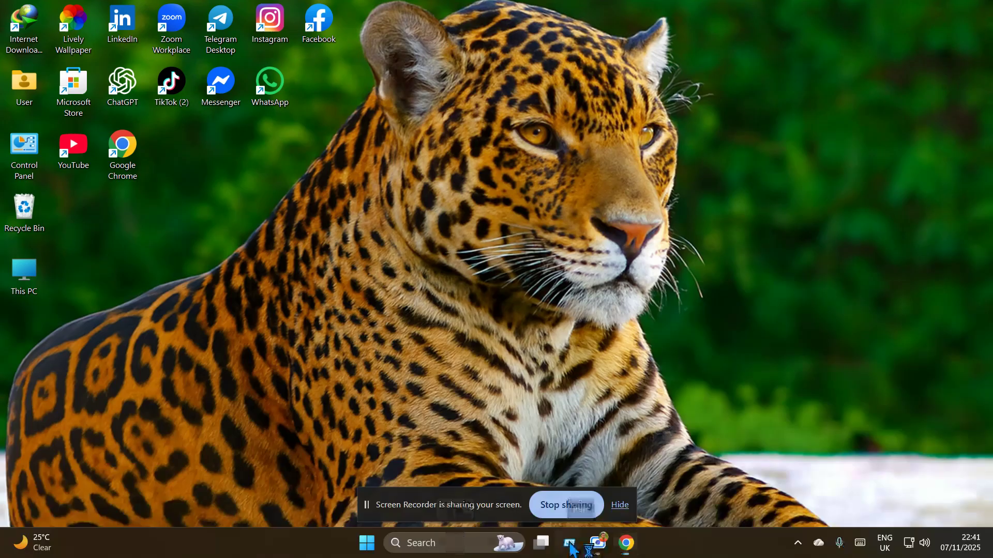
- Run cleanmgr from the Run dialog and choose drive C: for Disk Clean-up
key("super+r")
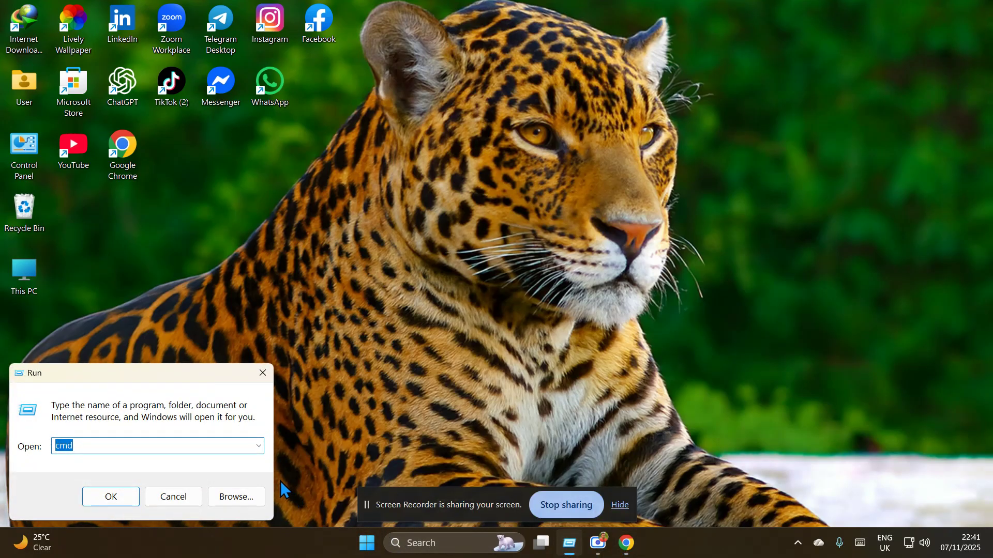
left_click(258, 446)
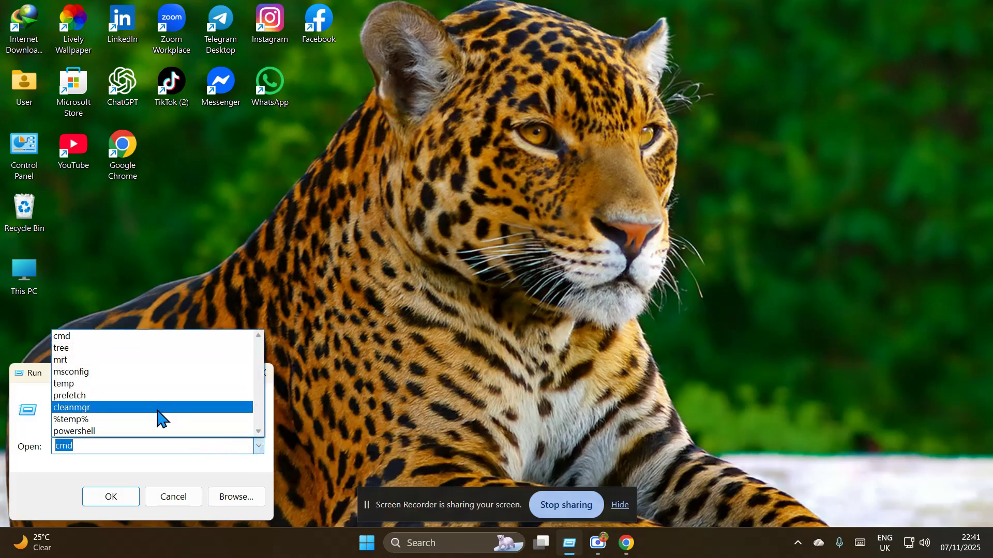
left_click(100, 409)
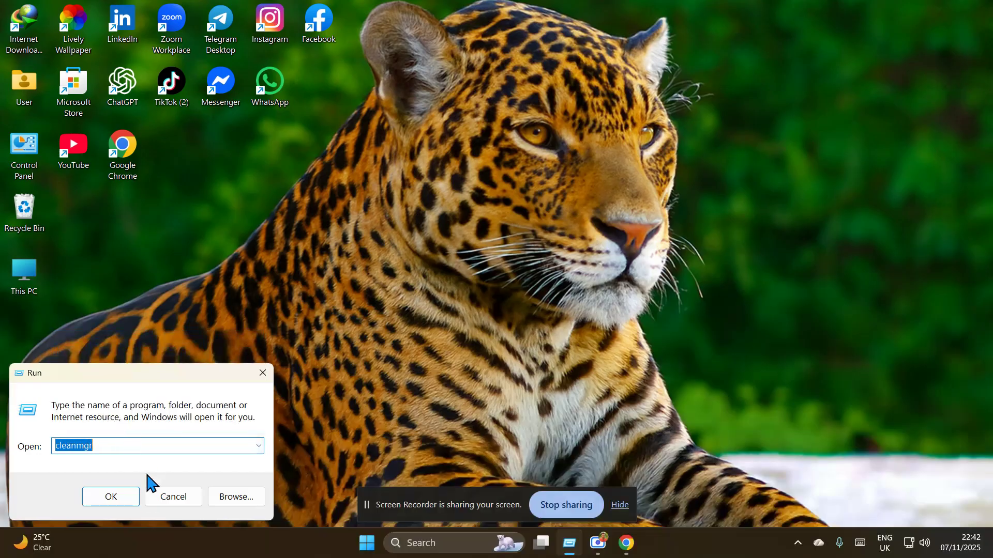
left_click(111, 500)
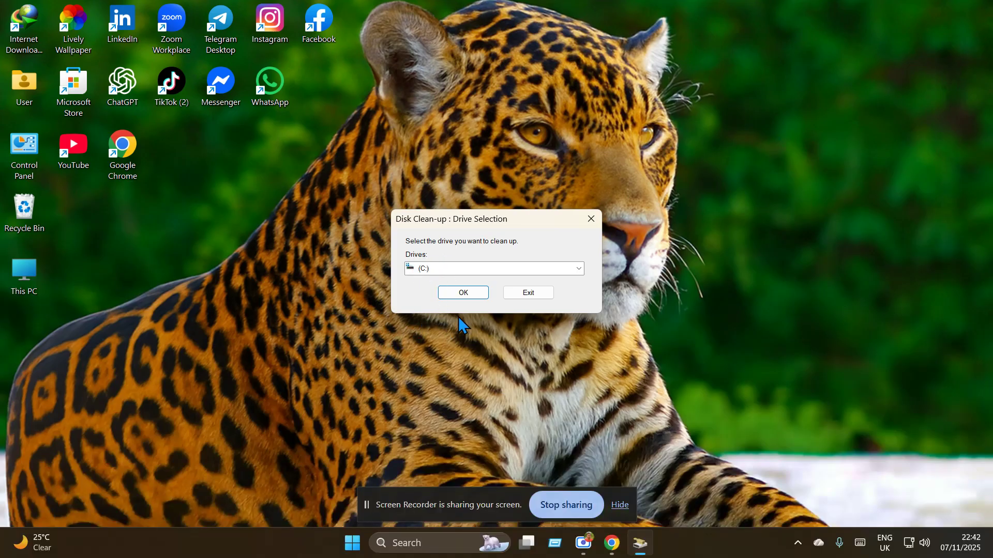
left_click(466, 293)
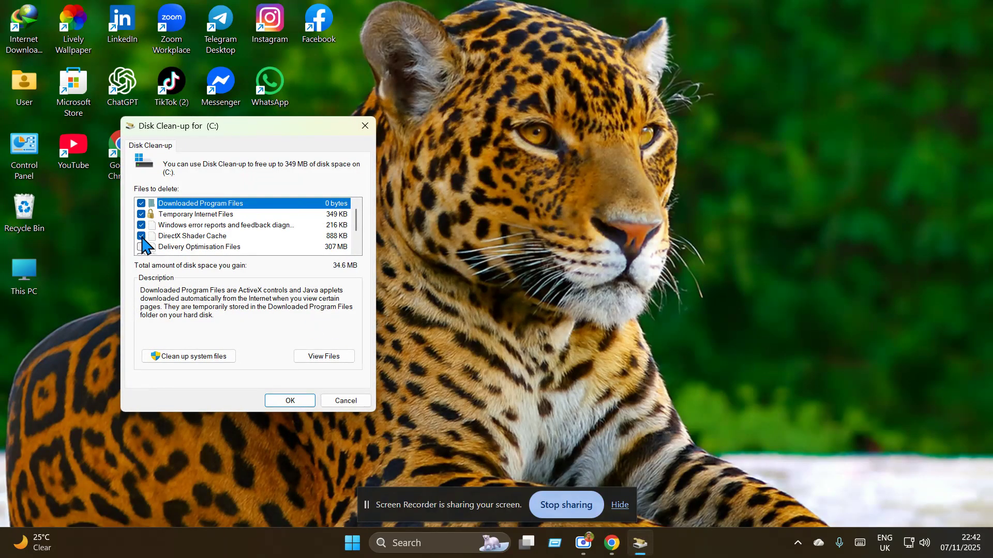
- Include Delivery Optimisation Files, Recycle Bin and Temporary files in the clean-up, and permanently delete all the marked files
scroll(145, 244, "down", 1)
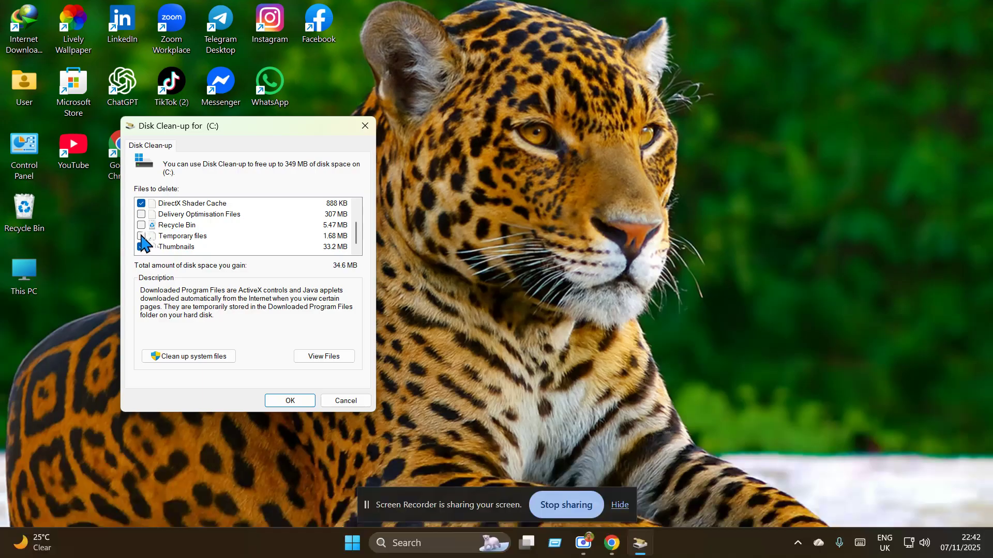
left_click(141, 226)
left_click(296, 403)
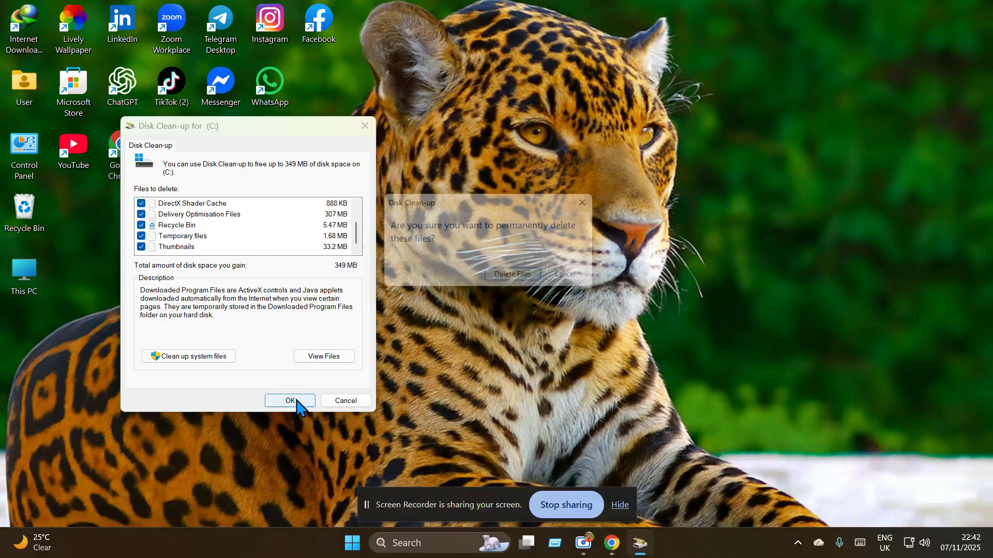
left_click(519, 279)
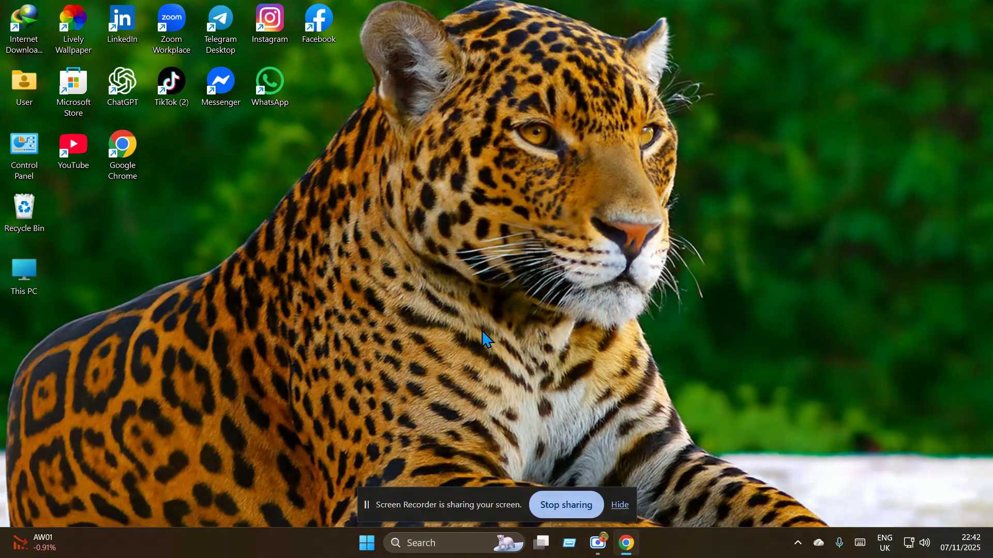
- Open the Windows Prefetch folder by running prefetch from the Run dialog
left_click(571, 546)
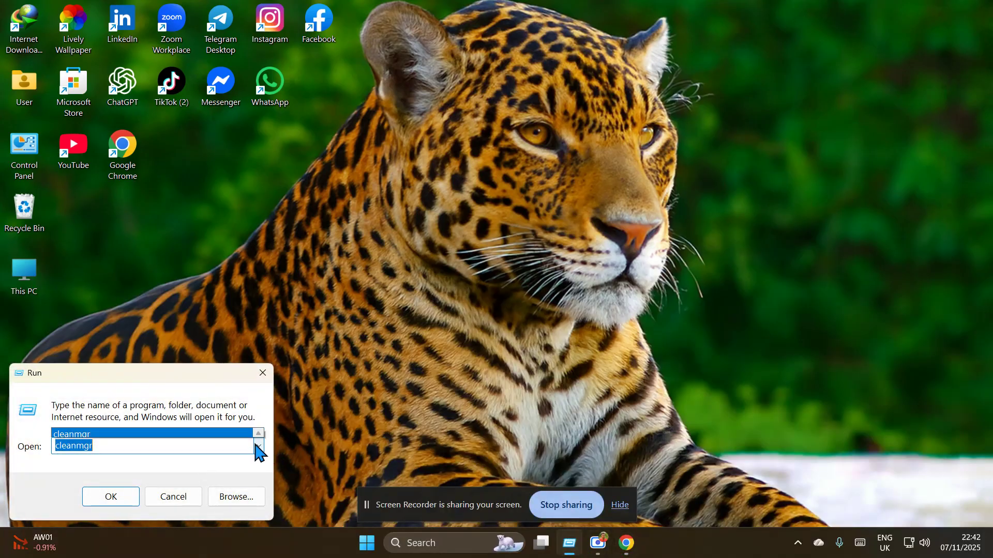
left_click(257, 446)
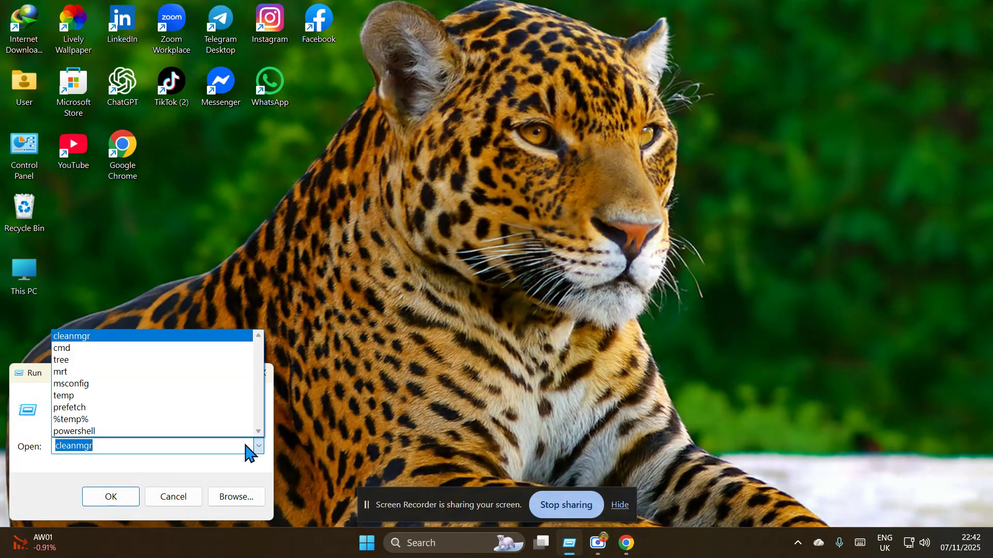
left_click(137, 409)
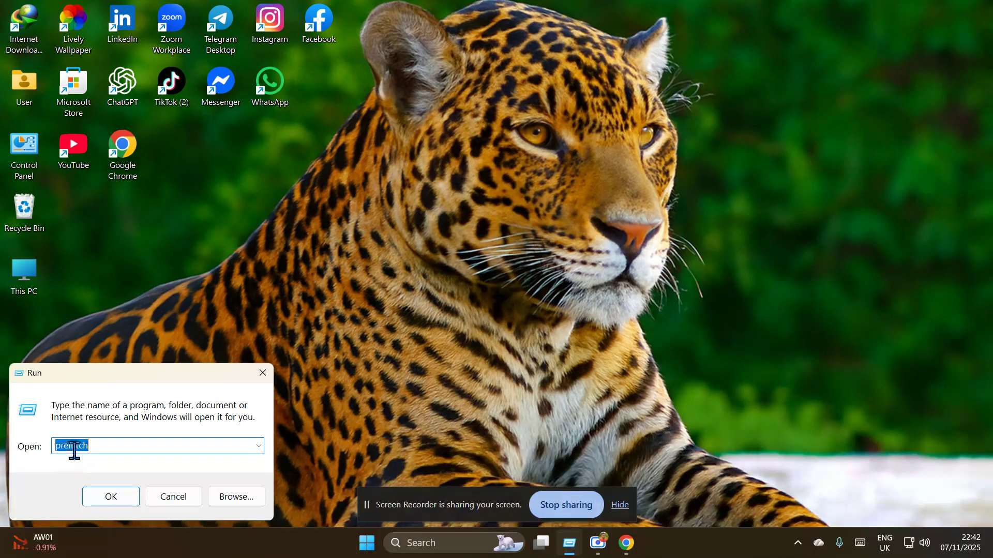
left_click(112, 496)
- Delete all files in the Prefetch folder, skipping the file in use by SysMain
scroll(481, 259, "down", 12)
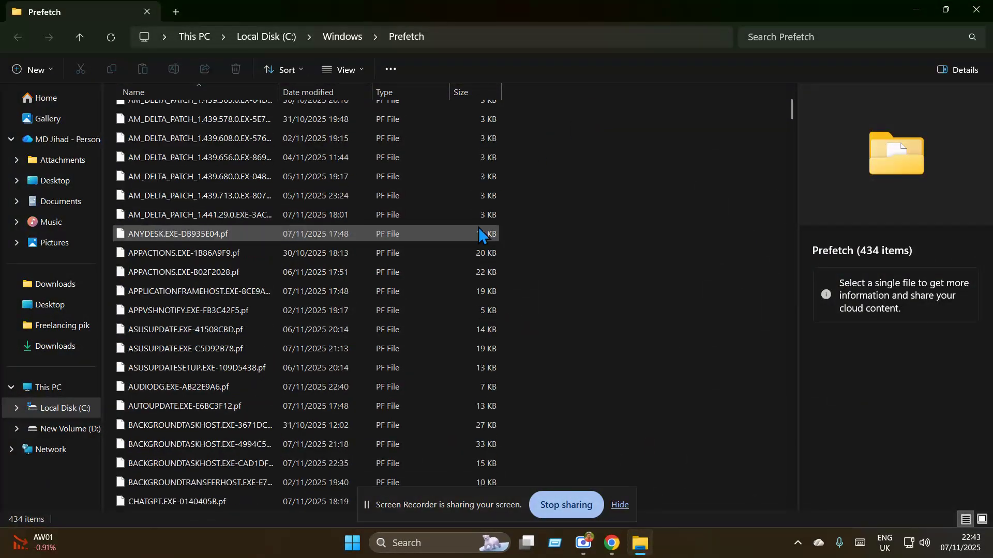
scroll(533, 300, "down", 15)
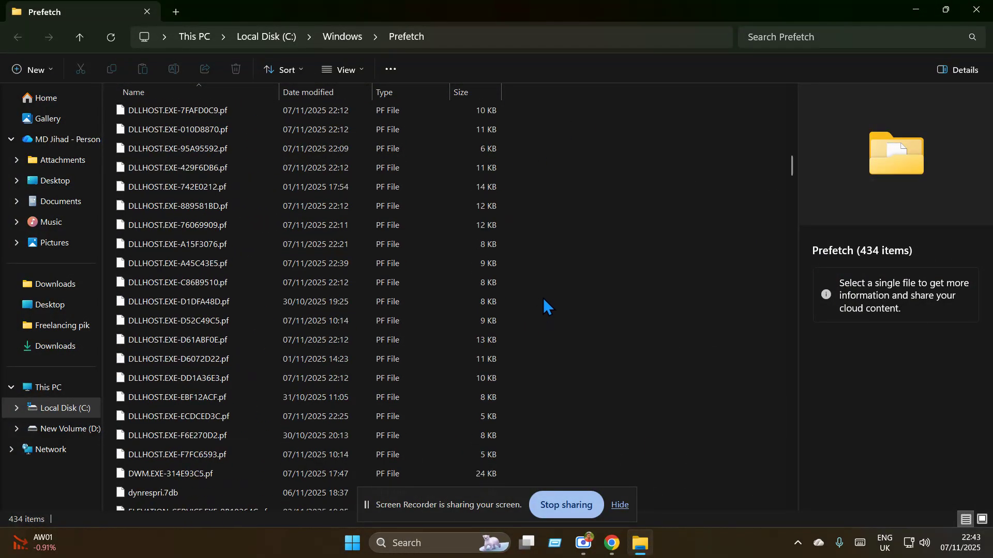
scroll(542, 295, "up", 20)
scroll(543, 282, "up", 8)
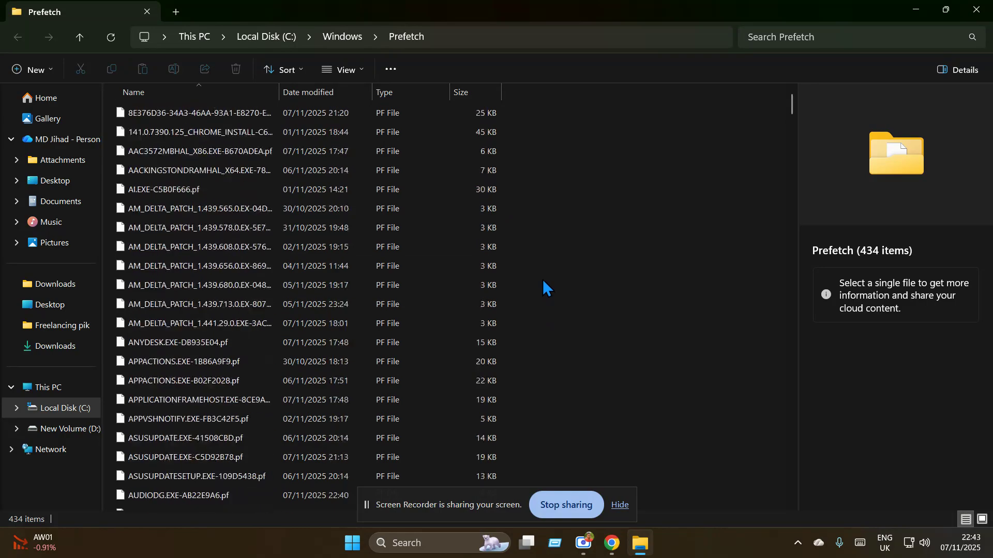
key("ctrl+a")
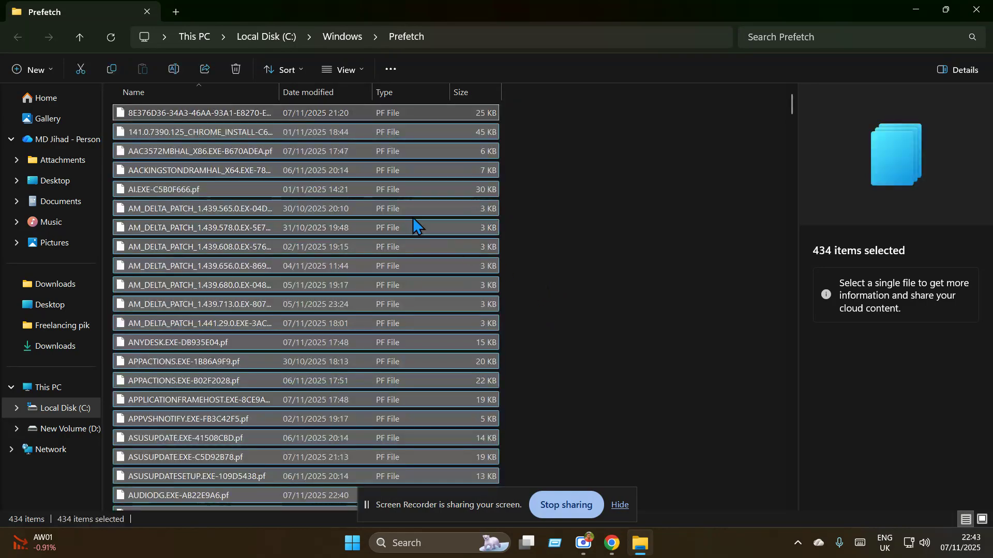
left_click(238, 68)
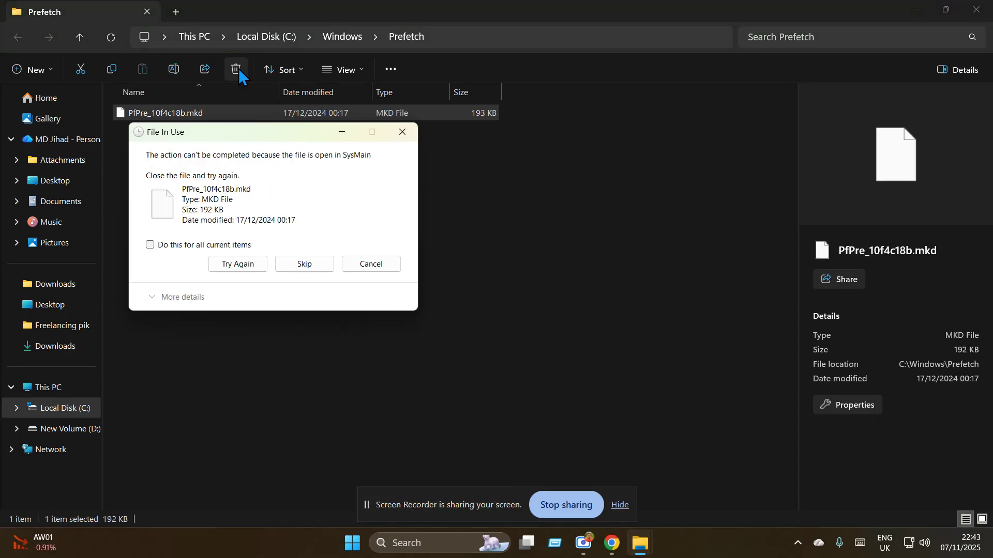
left_click(304, 264)
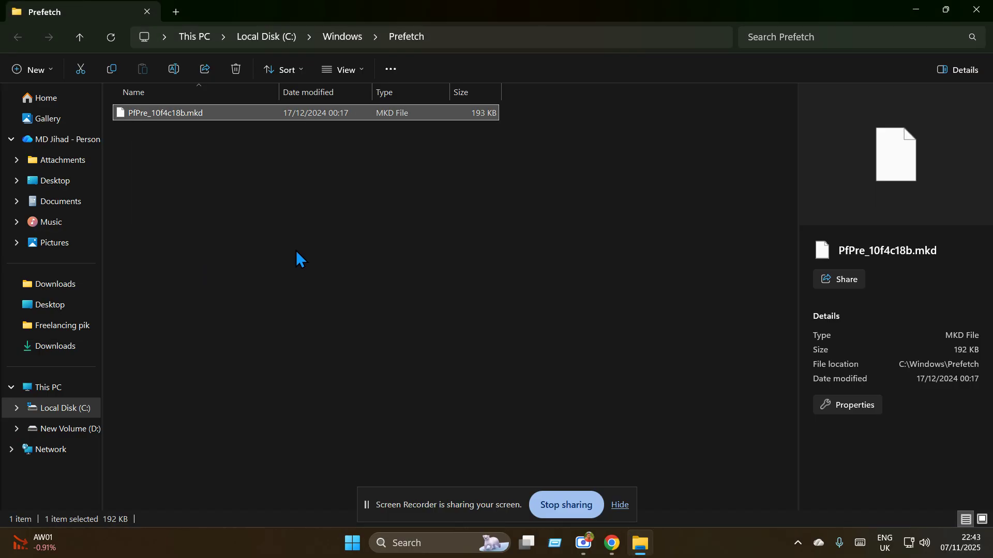
- Close the Prefetch folder window and refresh the desktop
left_click(976, 9)
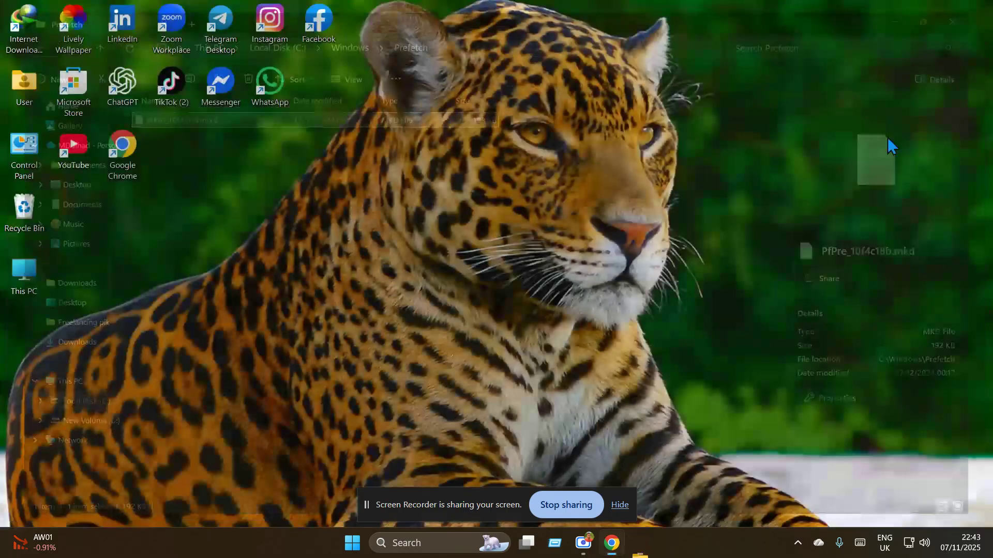
right_click(558, 139)
left_click(575, 189)
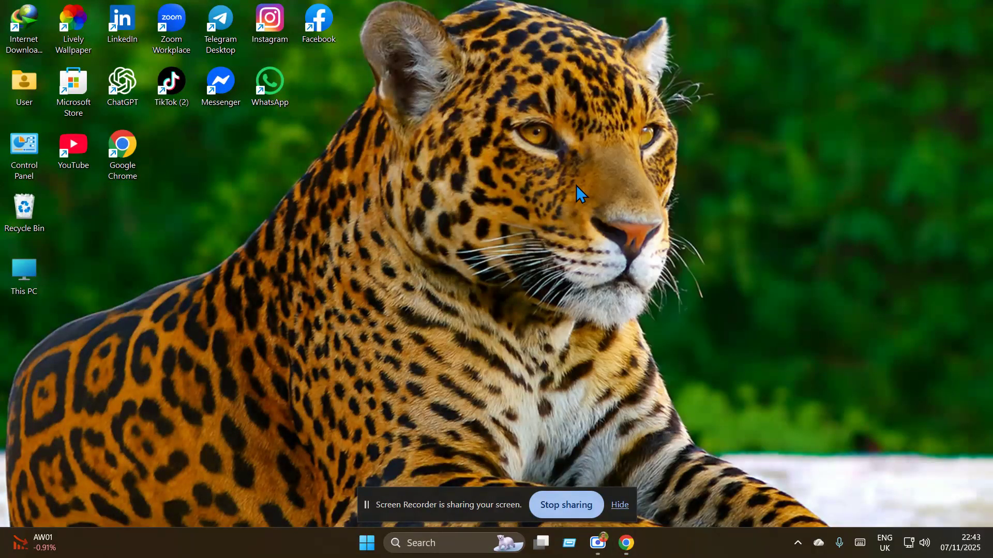
- Open the Windows Temp folder by running temp from the Run dialog
key("super+r")
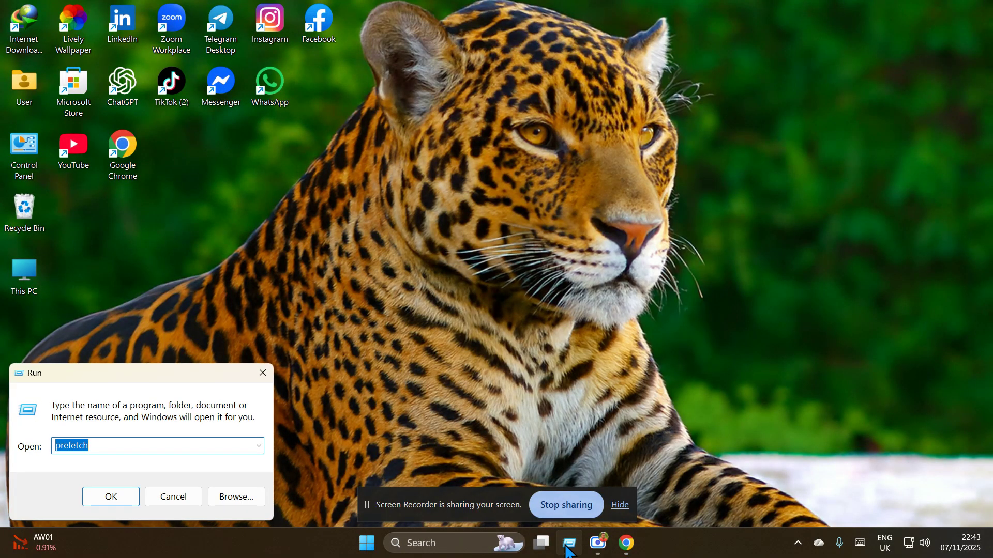
left_click(259, 447)
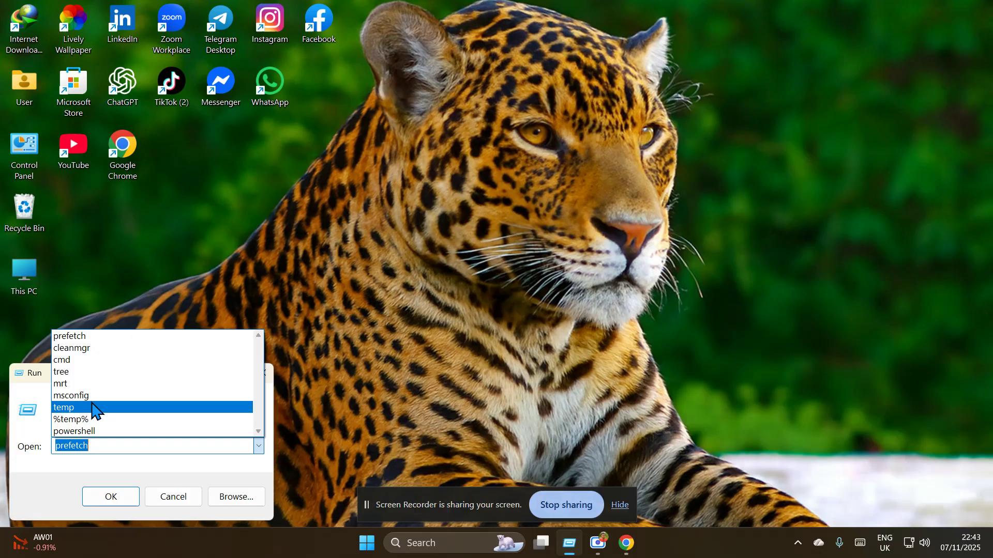
left_click(76, 408)
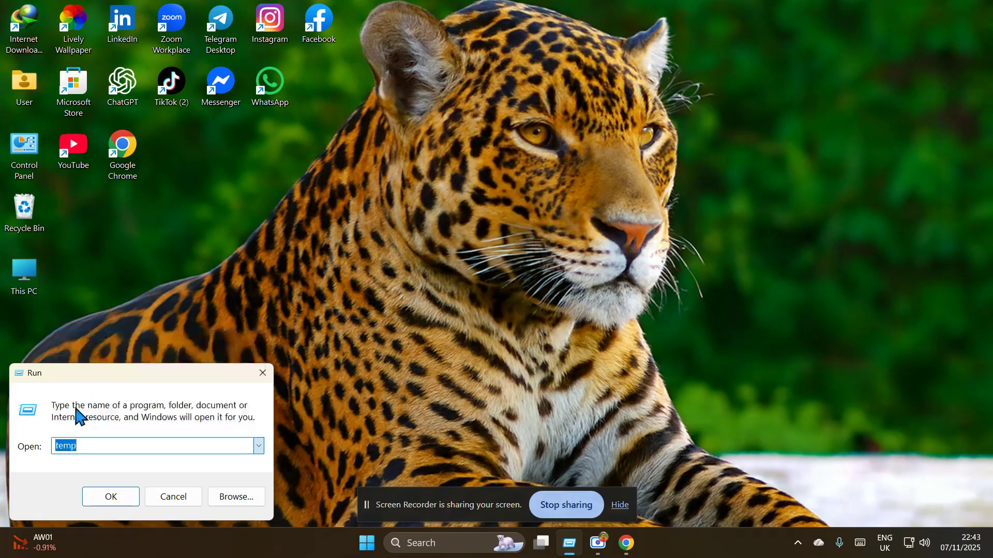
left_click(124, 499)
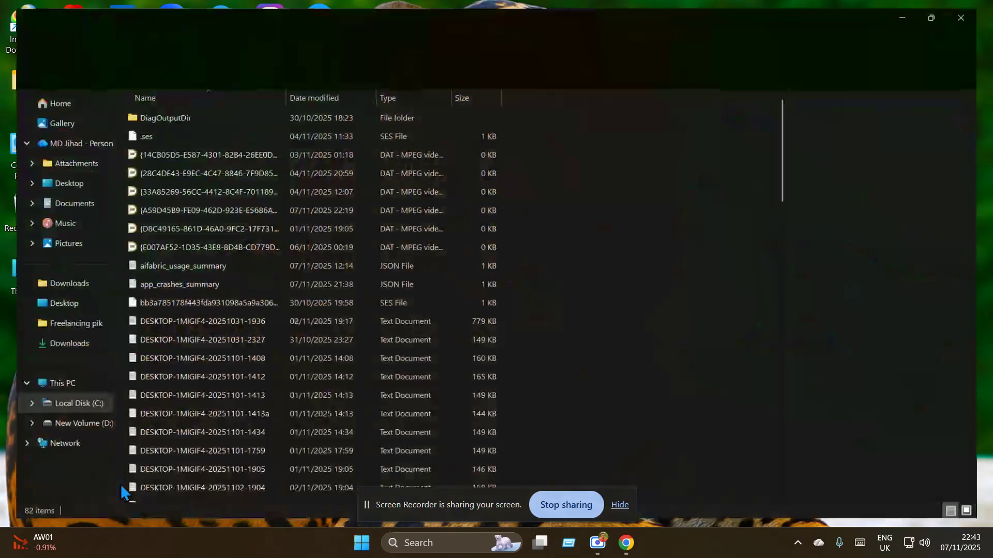
- Delete everything in the Windows Temp folder, skipping all current items that are in use
scroll(411, 280, "down", 10)
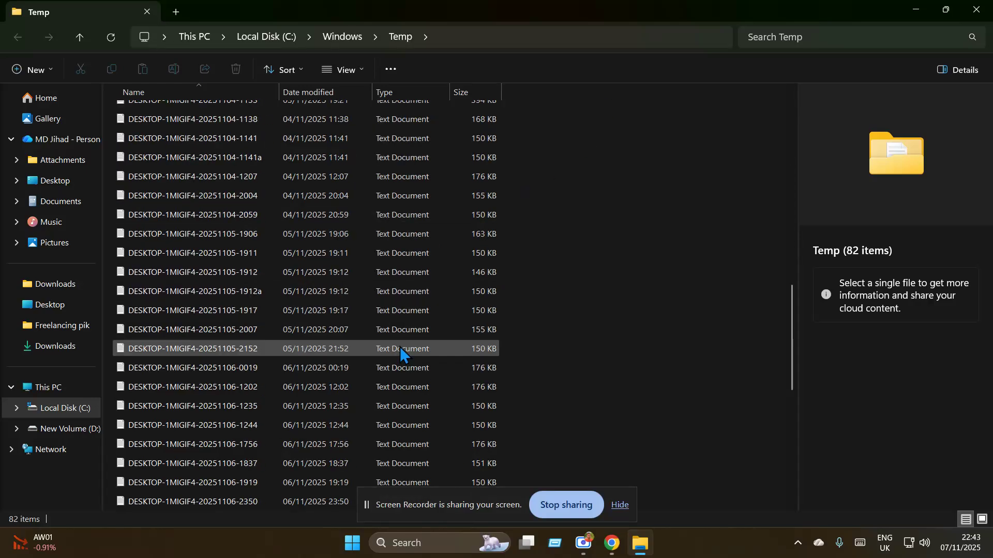
scroll(401, 353, "up", 10)
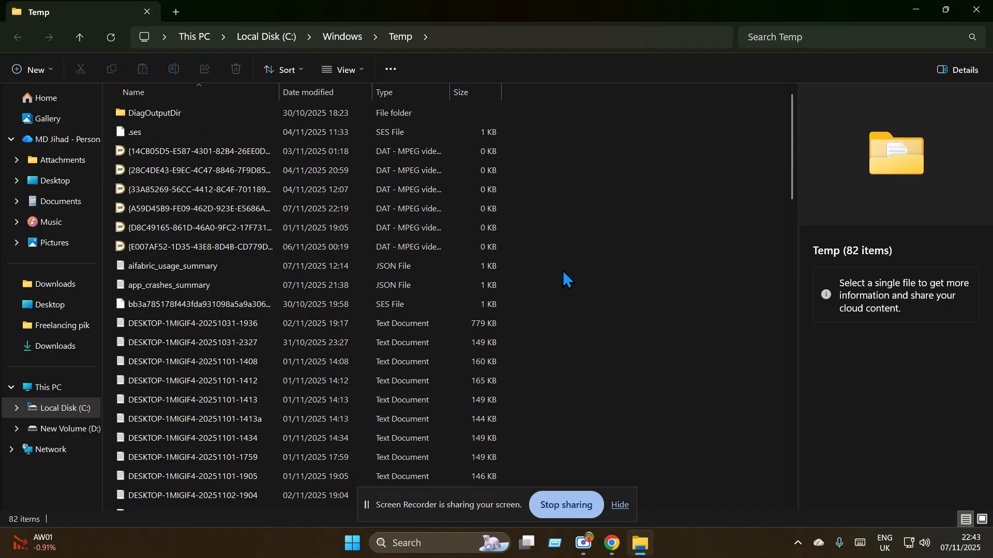
key("ctrl+a")
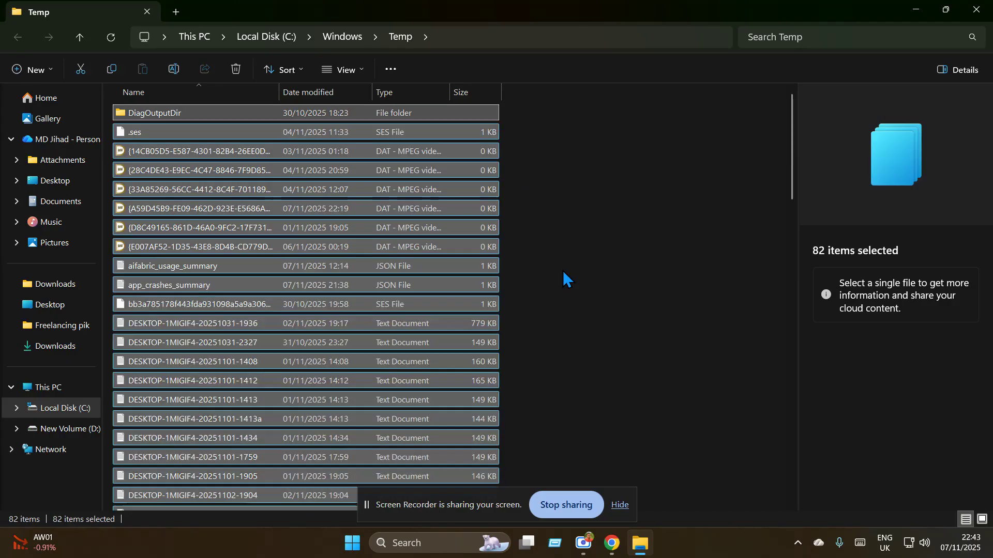
left_click(236, 69)
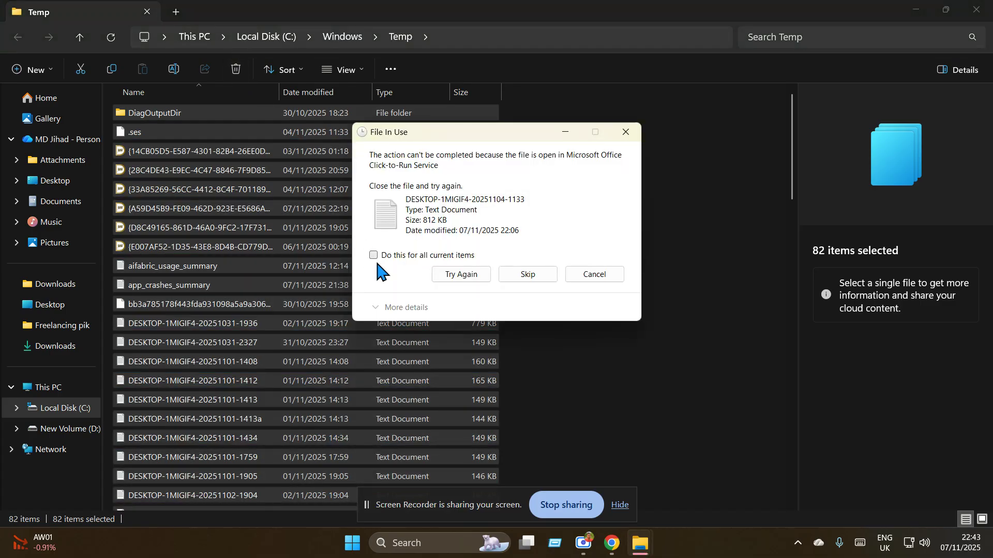
left_click(374, 257)
left_click(532, 273)
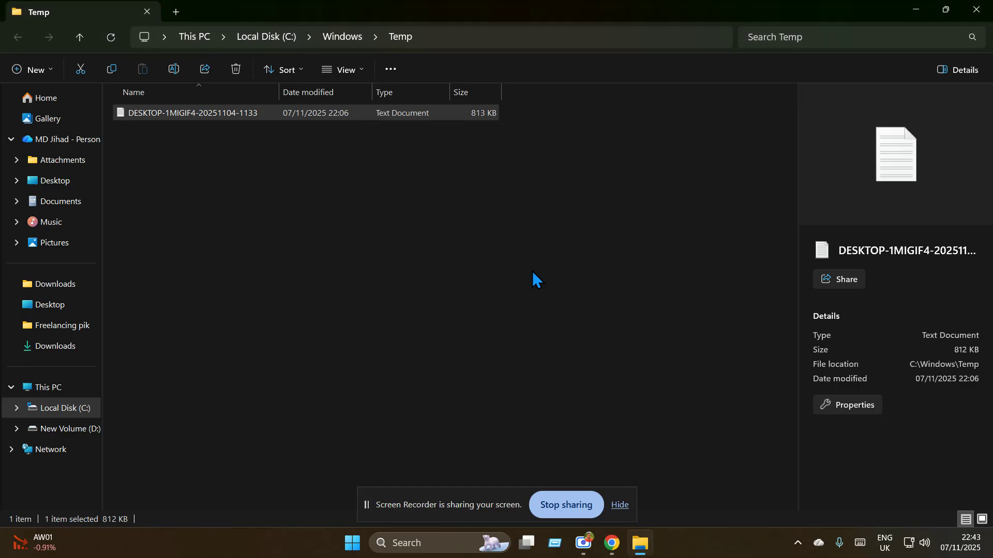
- Close the Windows Temp folder window and refresh the desktop
left_click(976, 9)
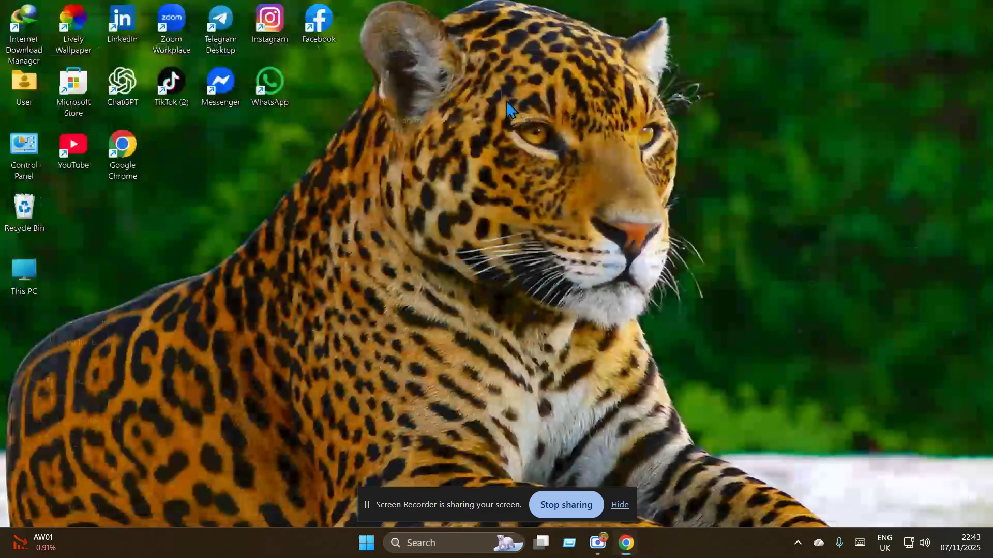
right_click(509, 103)
left_click(528, 155)
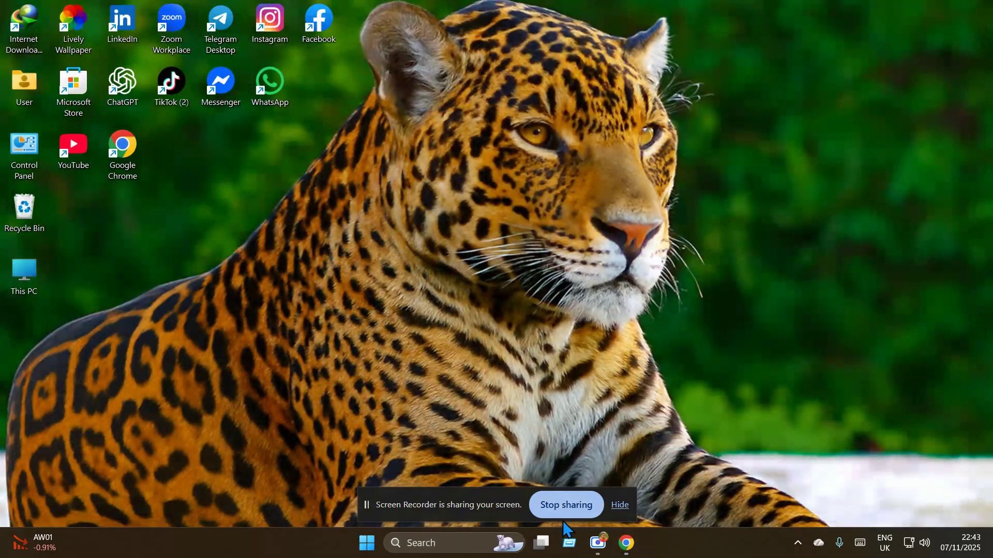
- Open the user profile's AppData Temp folder by running %temp% from the Run dialog, and look through its contents
key("super+r")
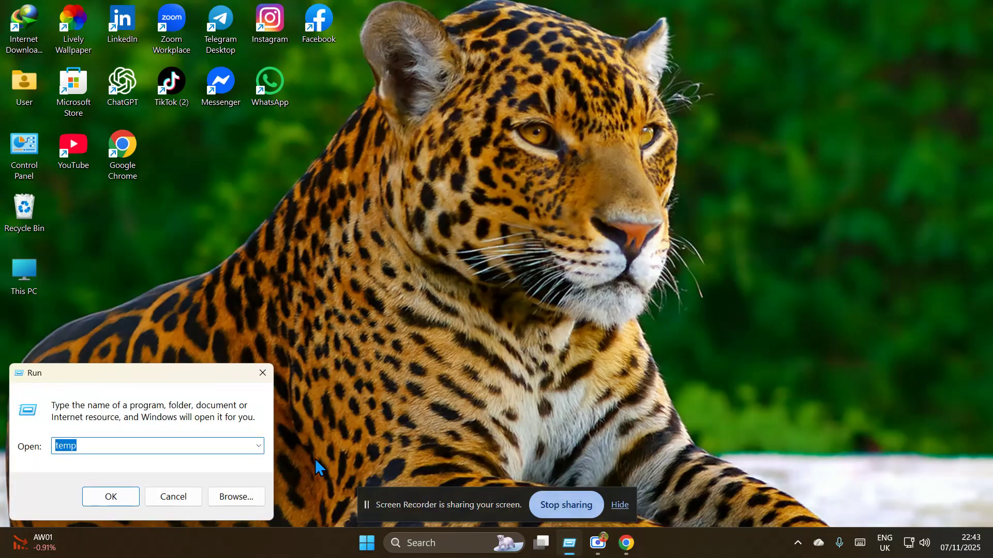
left_click(258, 446)
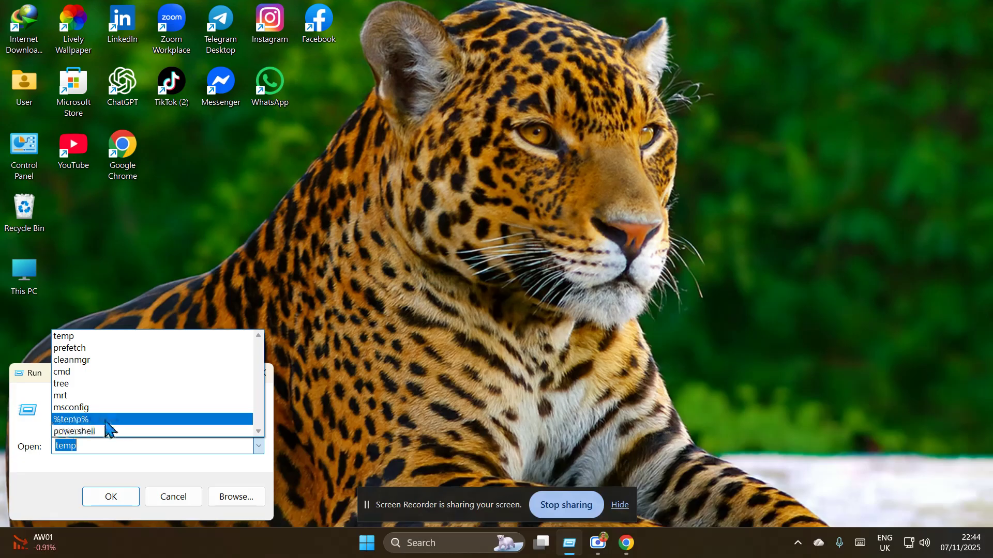
left_click(87, 420)
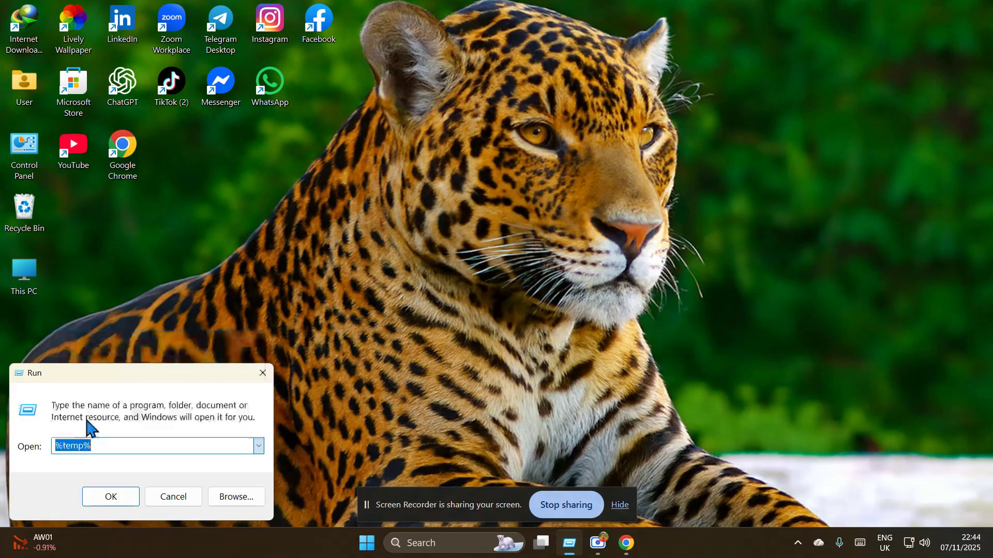
left_click(109, 497)
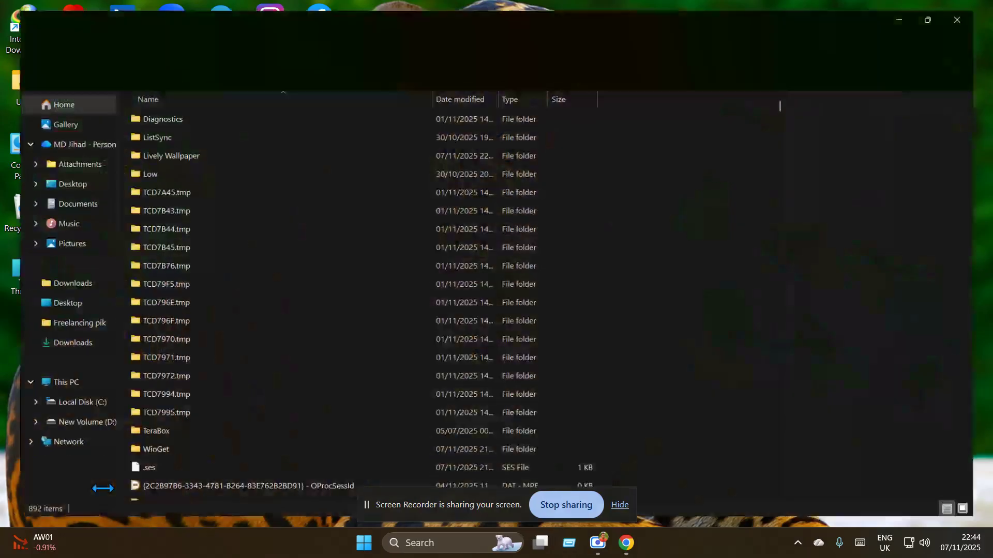
scroll(517, 238, "down", 10)
scroll(517, 258, "up", 10)
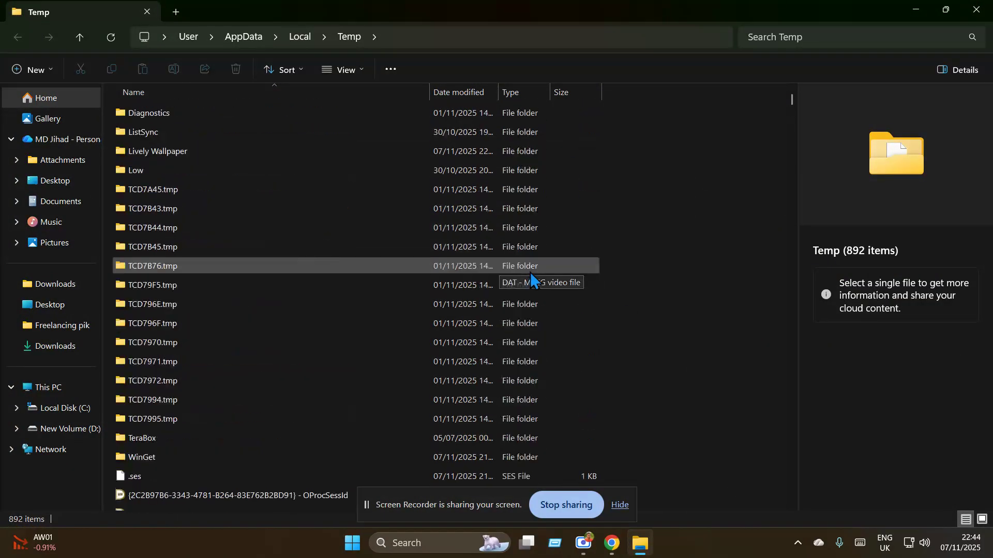
- Delete everything in the user profile's Temp folder, skipping all current items that are in use
scroll(538, 248, "down", 4)
scroll(608, 269, "up", 5)
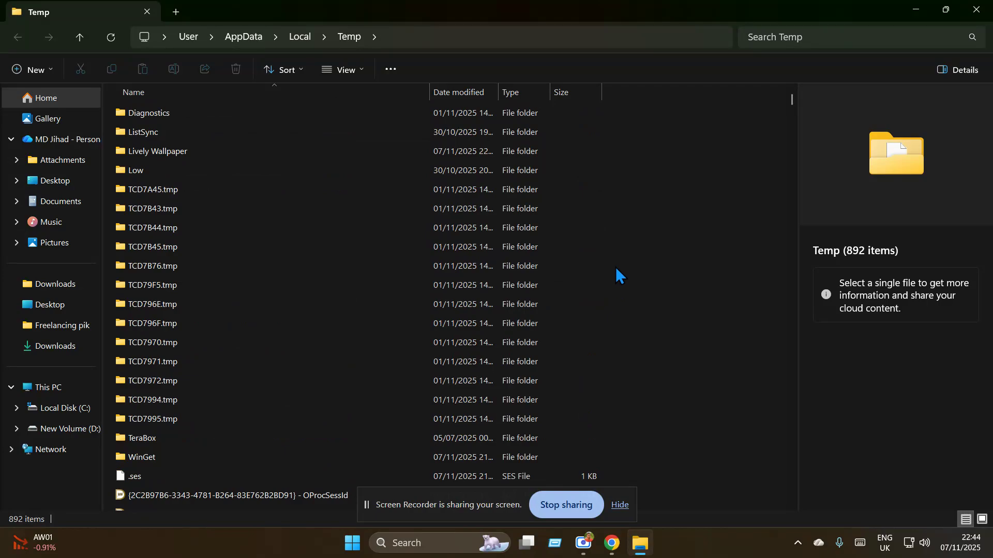
key("ctrl+a")
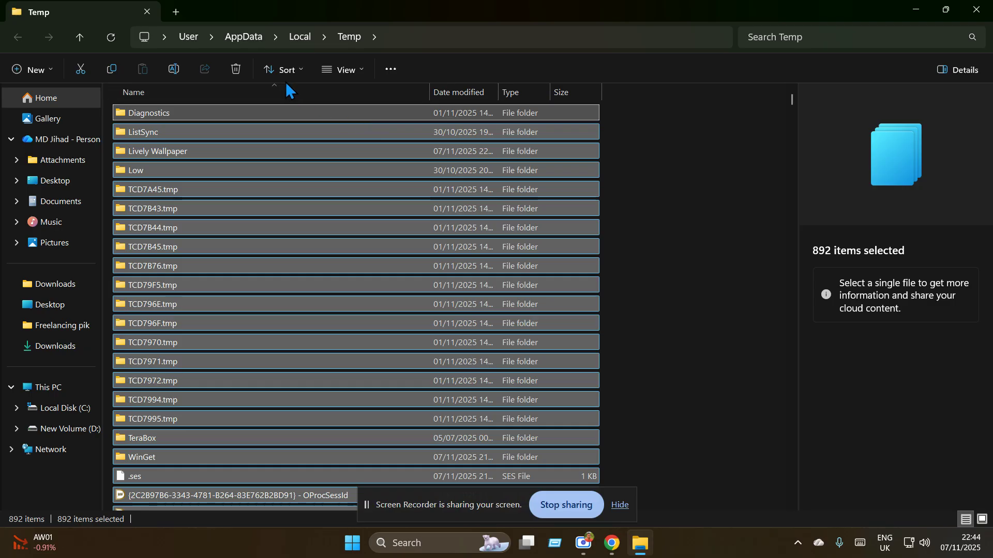
left_click(235, 70)
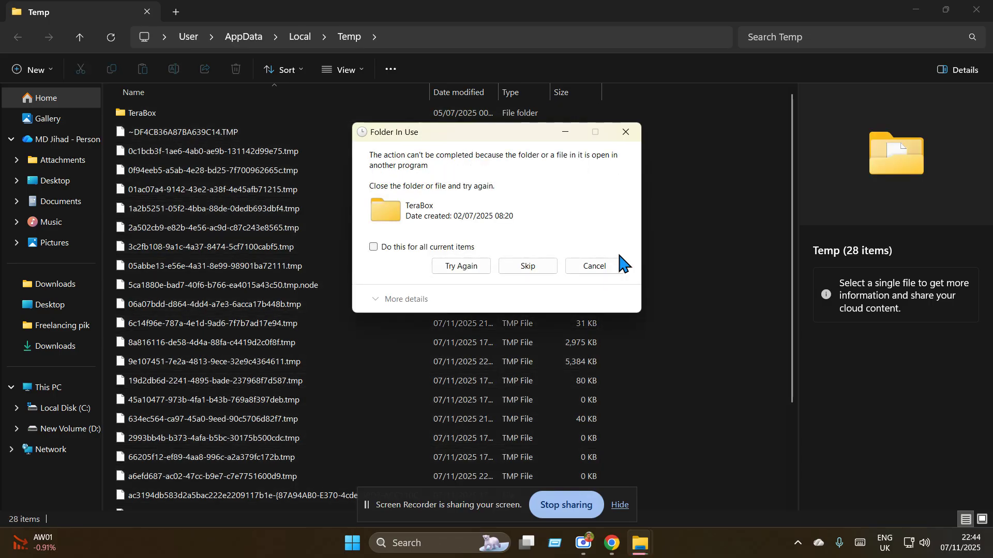
left_click(373, 247)
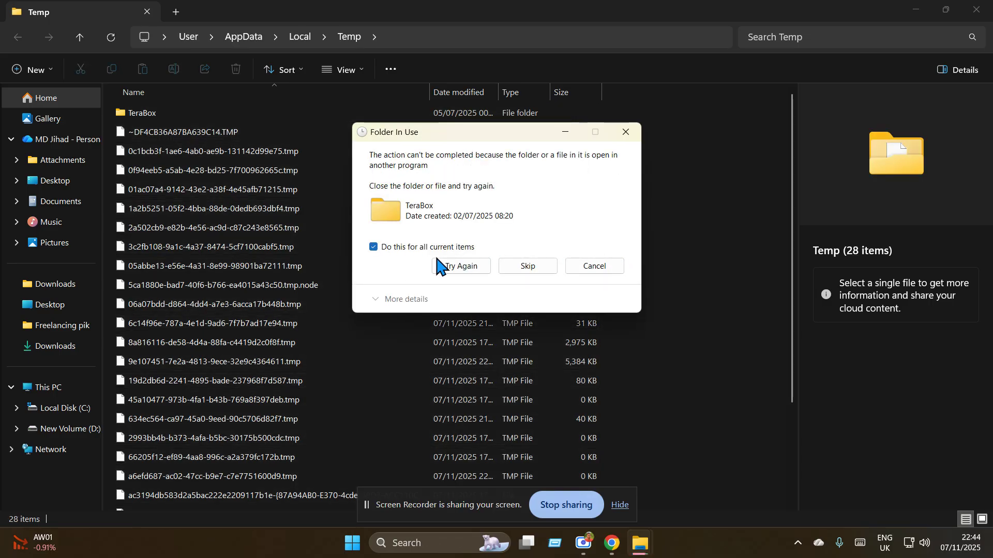
left_click(526, 266)
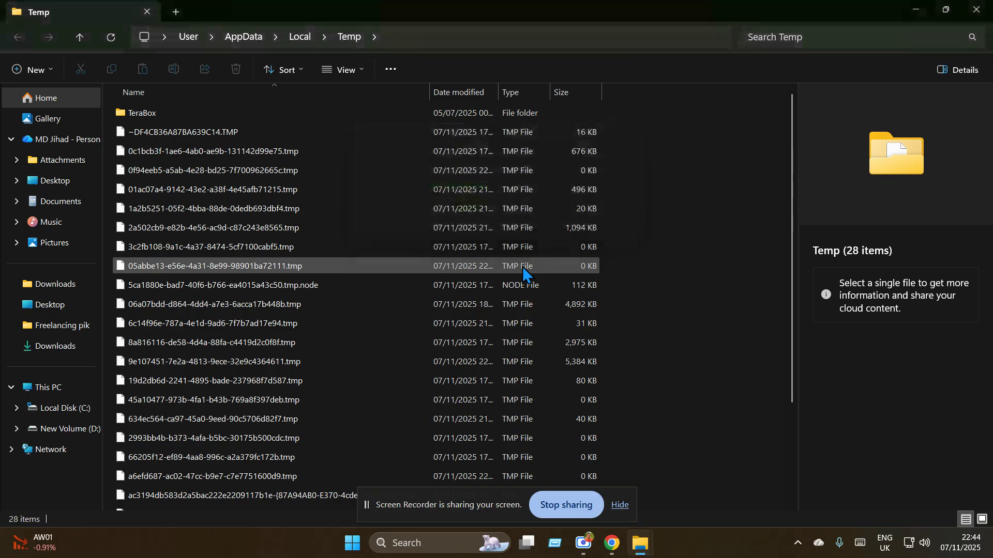
- Close the user profile's Temp folder window and refresh the desktop
left_click(976, 9)
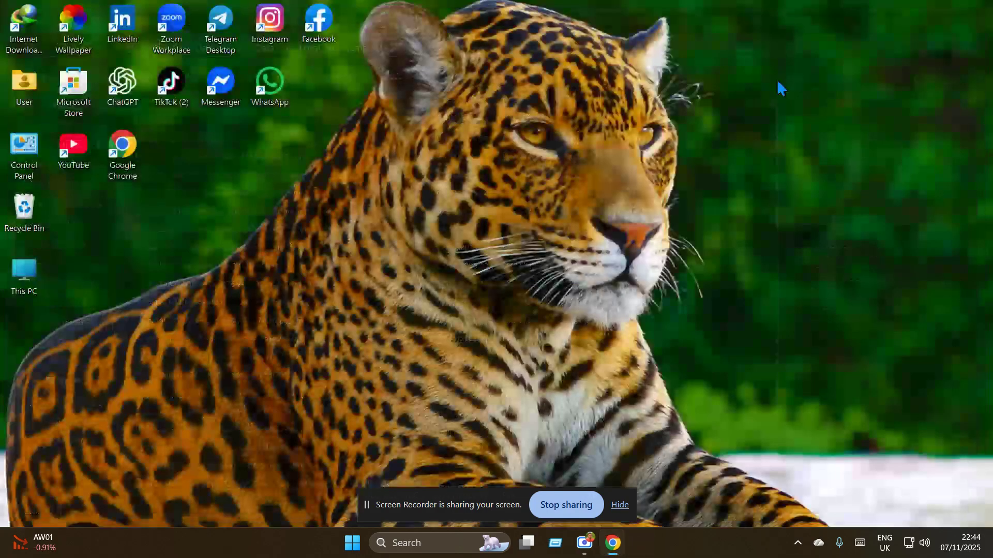
right_click(520, 80)
left_click(541, 134)
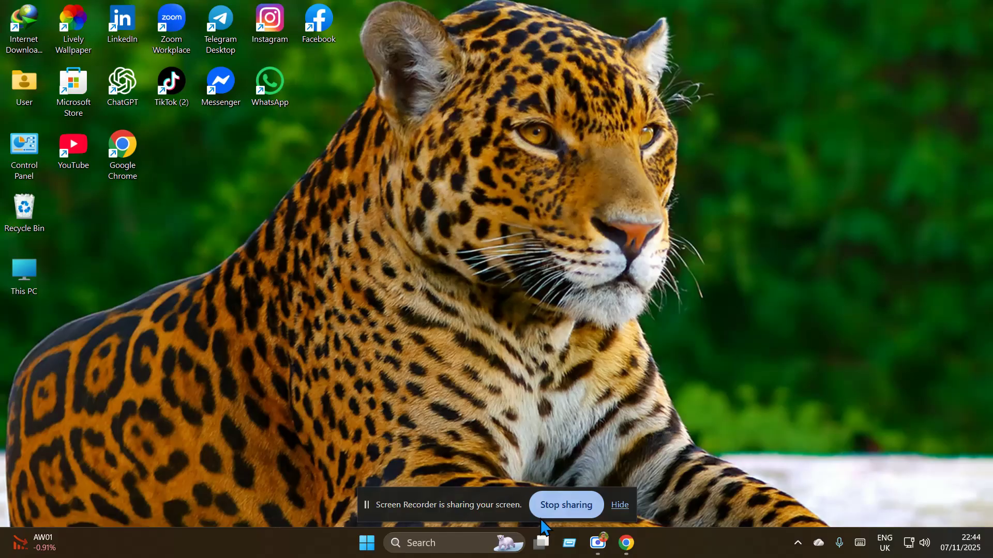
- Launch the Microsoft Windows Malicious Software Removal Tool by running mrt from the Run dialog
key("super+r")
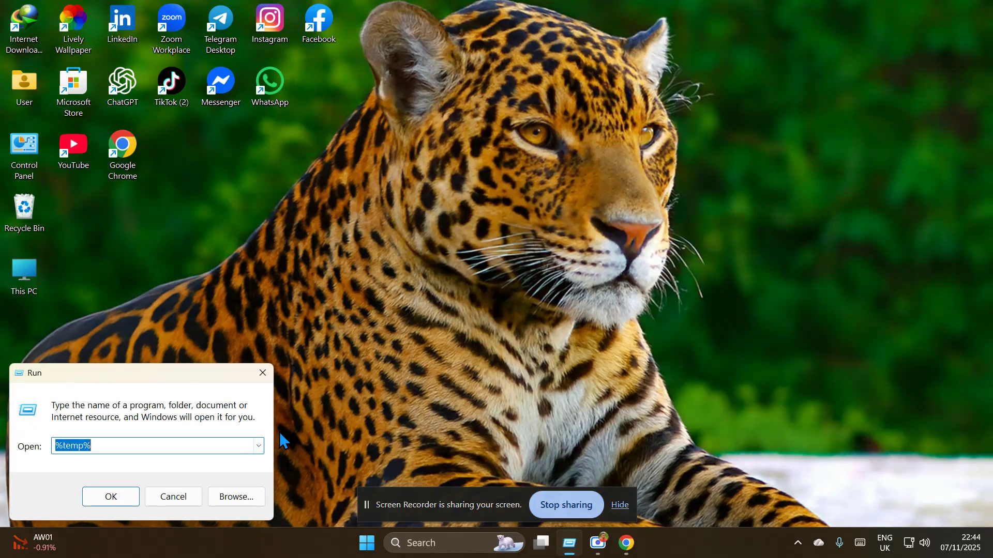
left_click(259, 445)
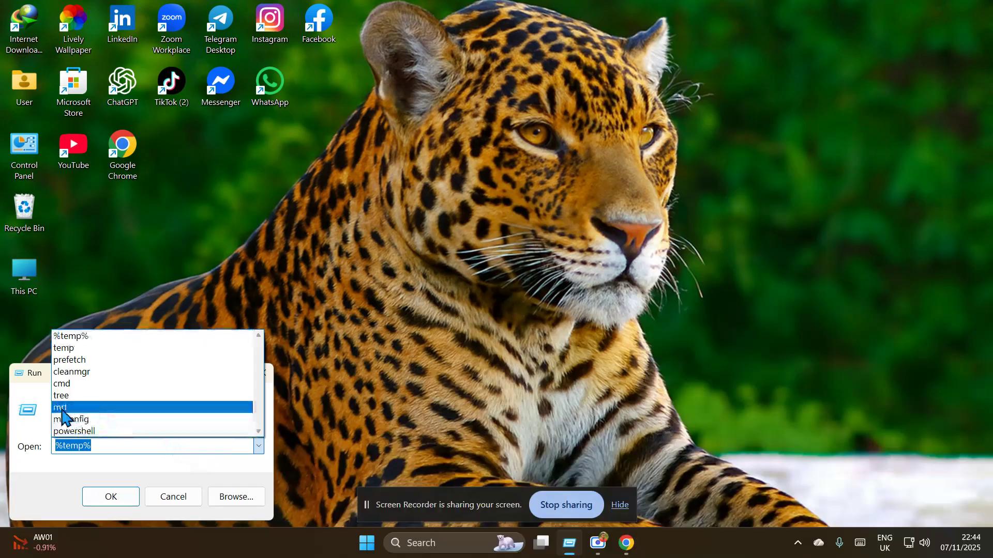
left_click(102, 408)
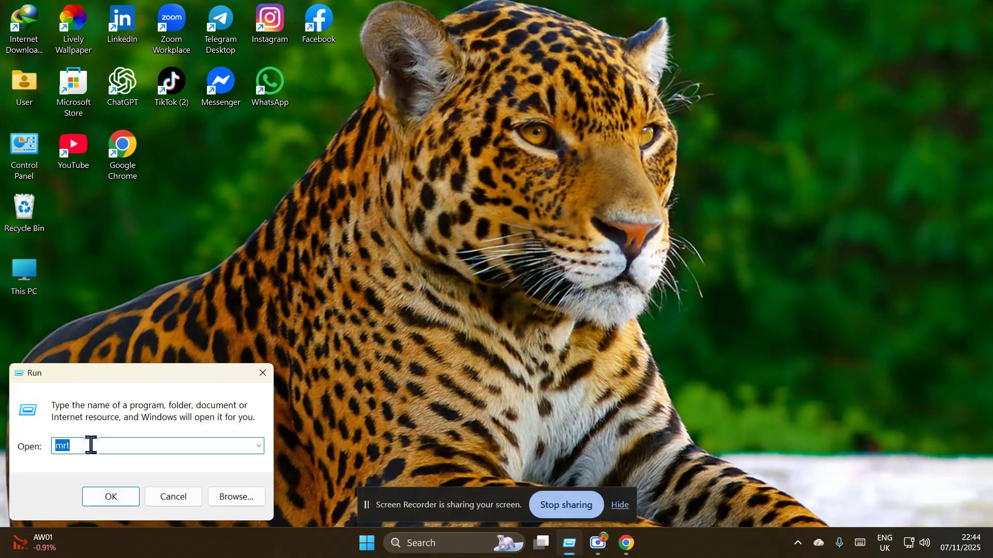
left_click(115, 499)
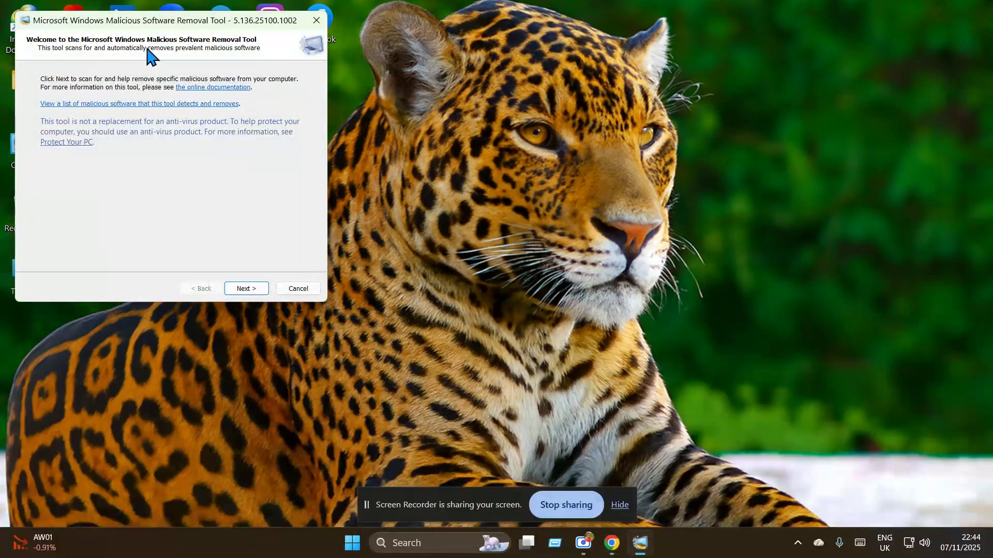
left_click_drag(116, 29, 223, 63)
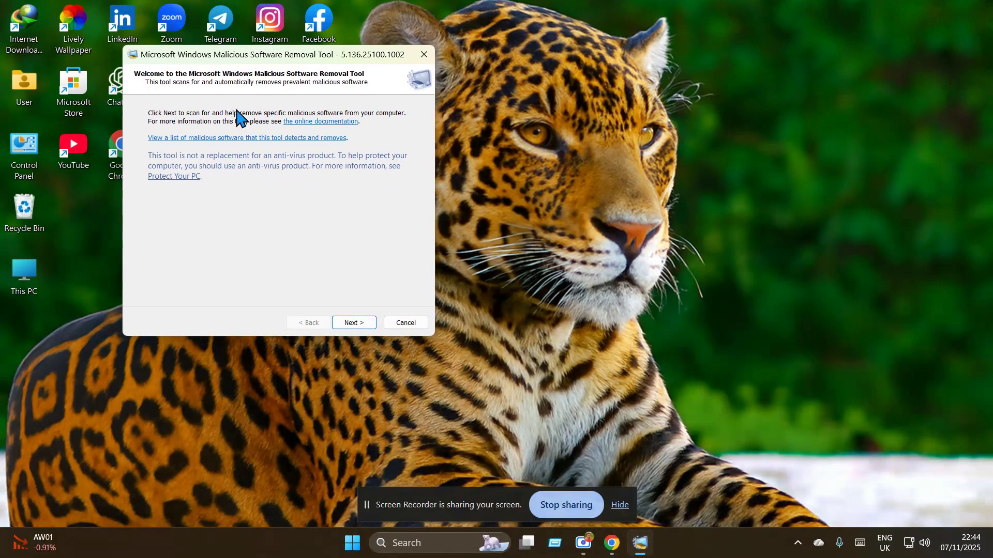
- Run a quick scan of the computer with the Malicious Software Removal Tool
left_click(357, 325)
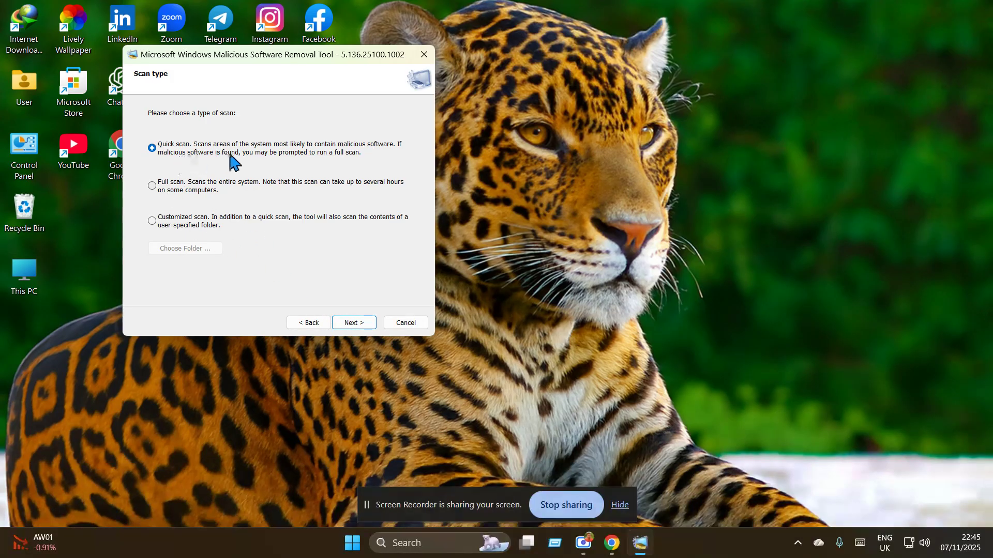
left_click(355, 324)
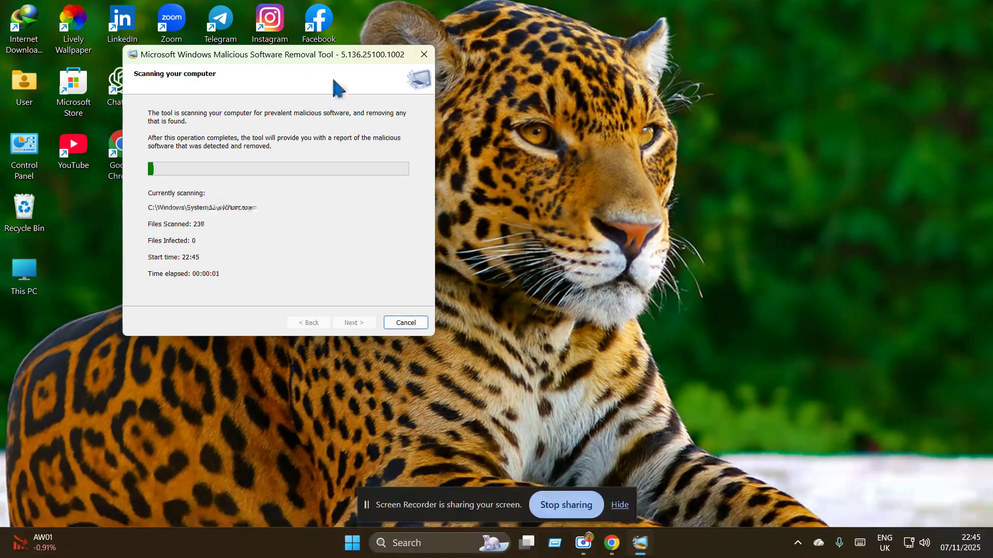
left_click_drag(244, 55, 402, 116)
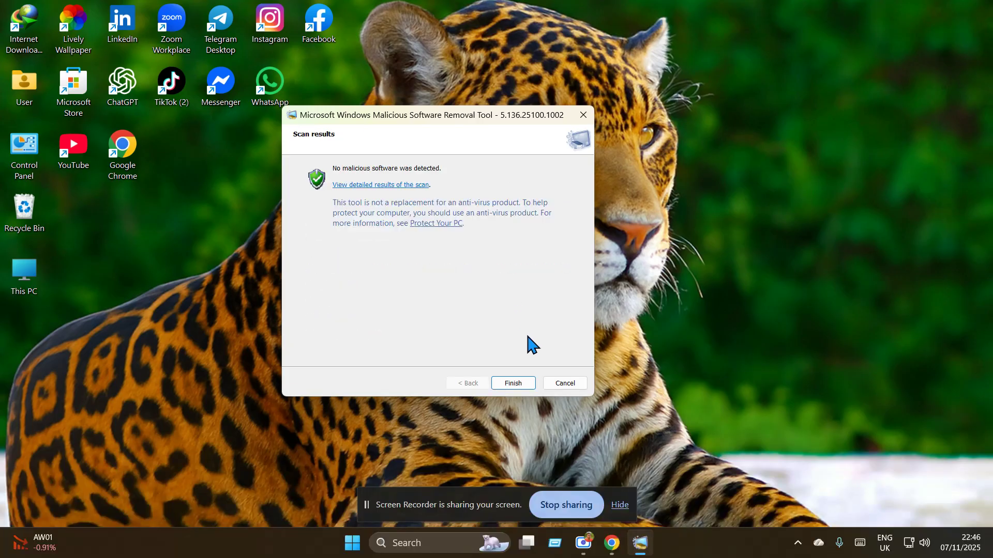
- Finish the Malicious Software Removal Tool wizard and refresh the desktop
left_click(525, 382)
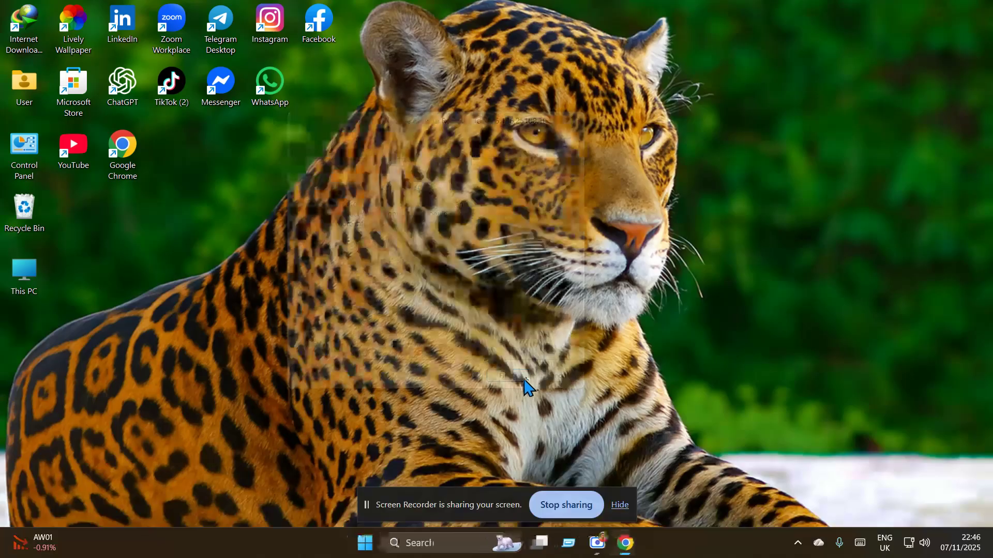
right_click(607, 73)
left_click(614, 124)
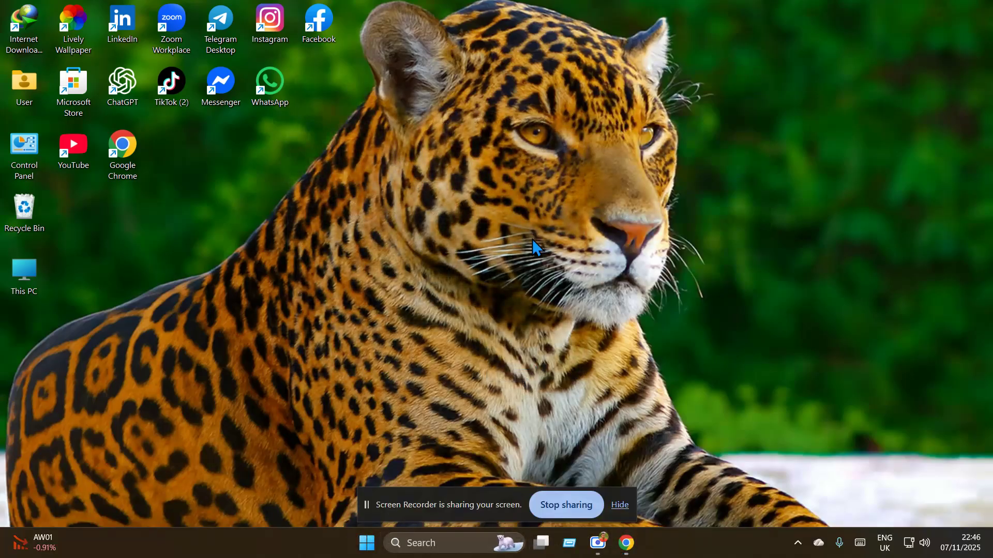
- Open Windows Security's Virus & threat protection page from the Privacy & security section of Windows Settings
left_click(366, 543)
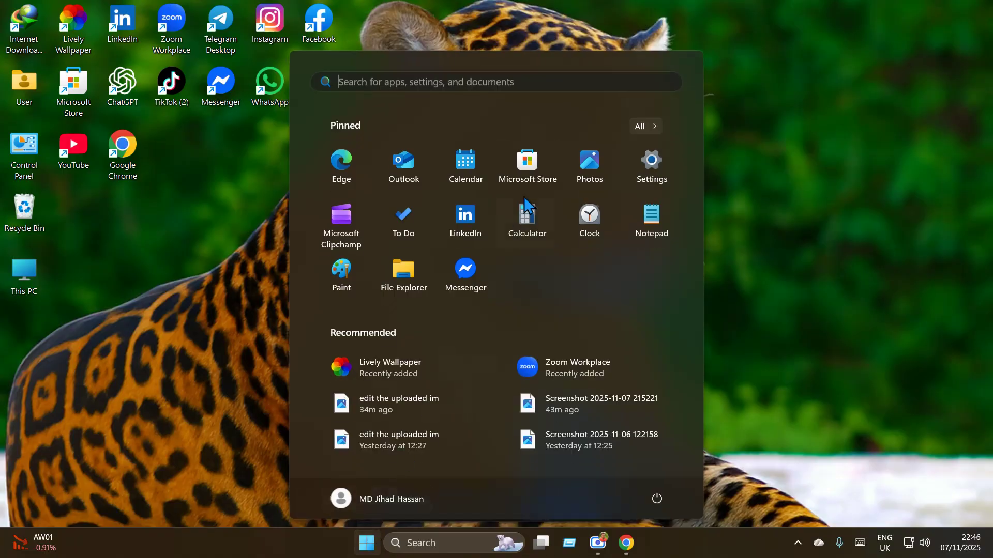
left_click(651, 163)
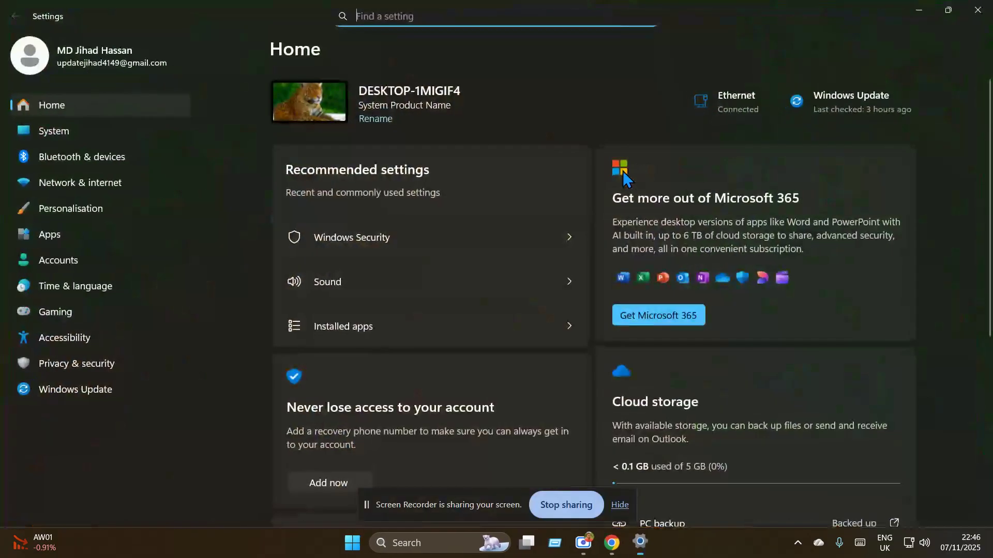
left_click(98, 367)
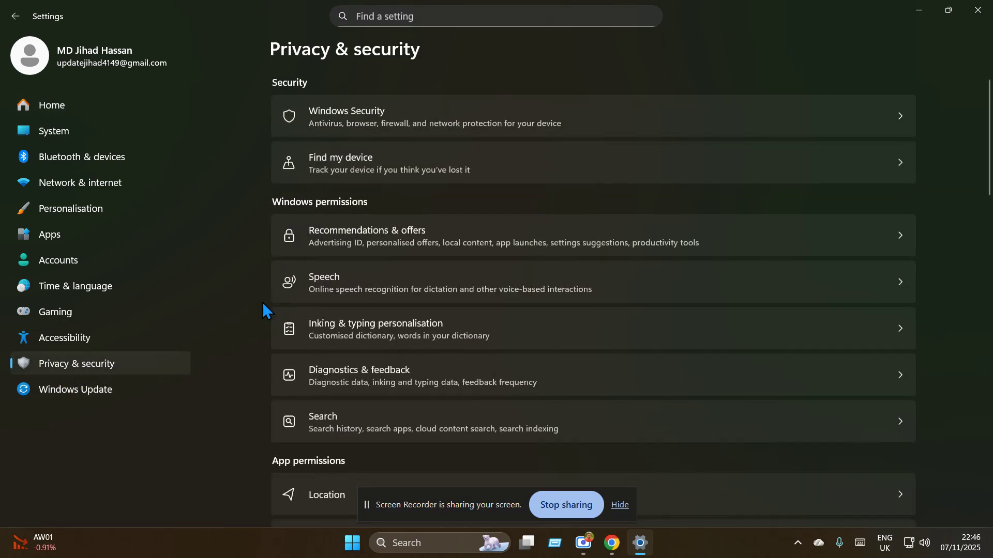
left_click(366, 109)
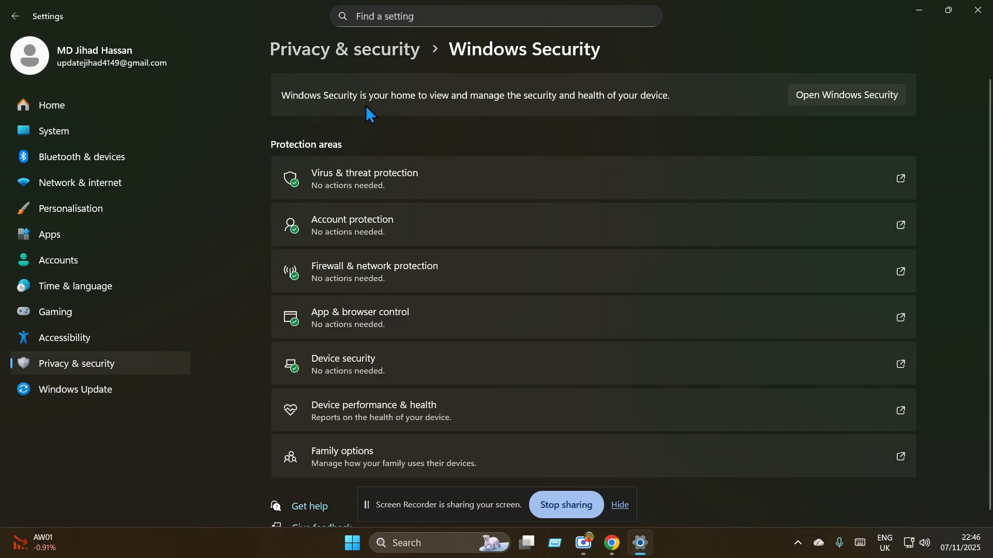
left_click(412, 179)
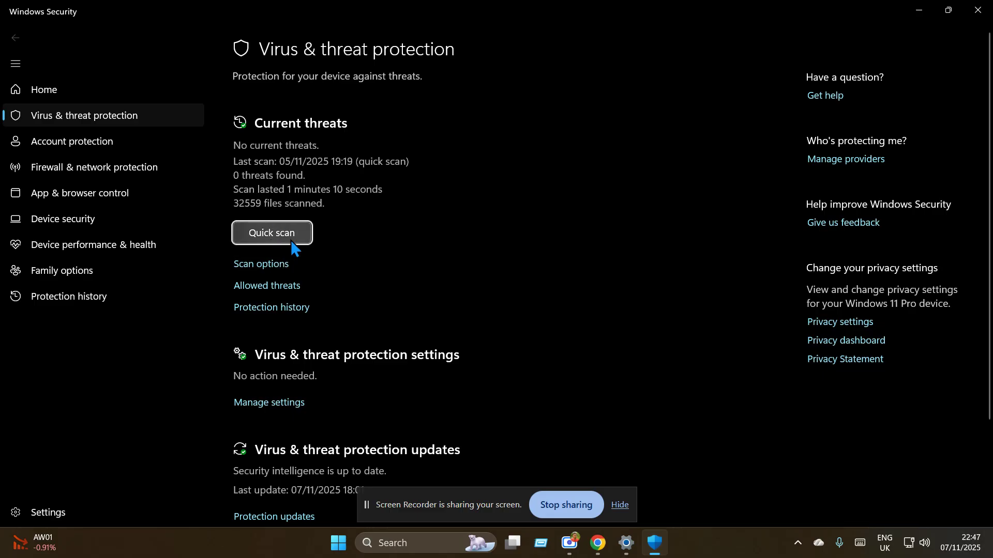
- Run a Quick scan from the Windows Security scan options and dismiss the scan results notification
left_click(268, 265)
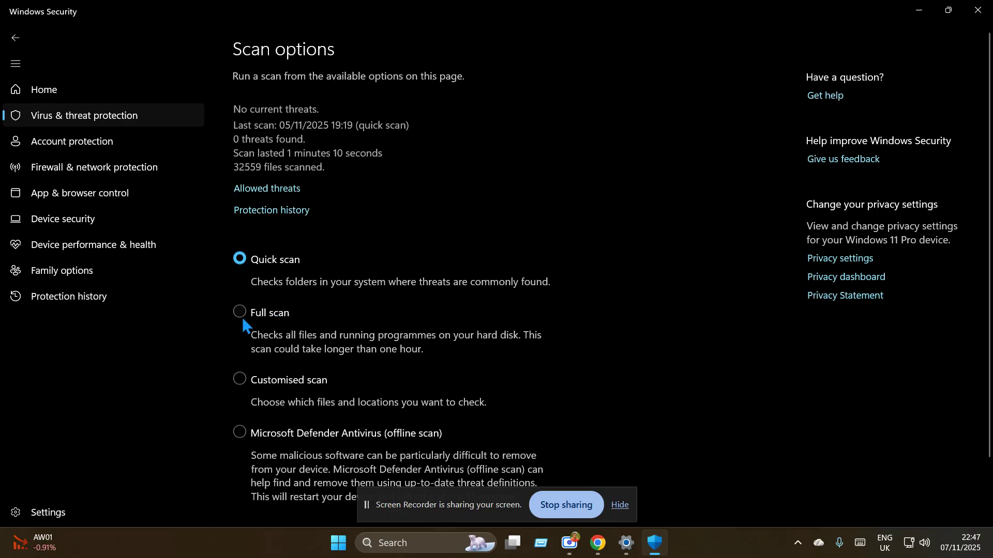
scroll(279, 264, "down", 2)
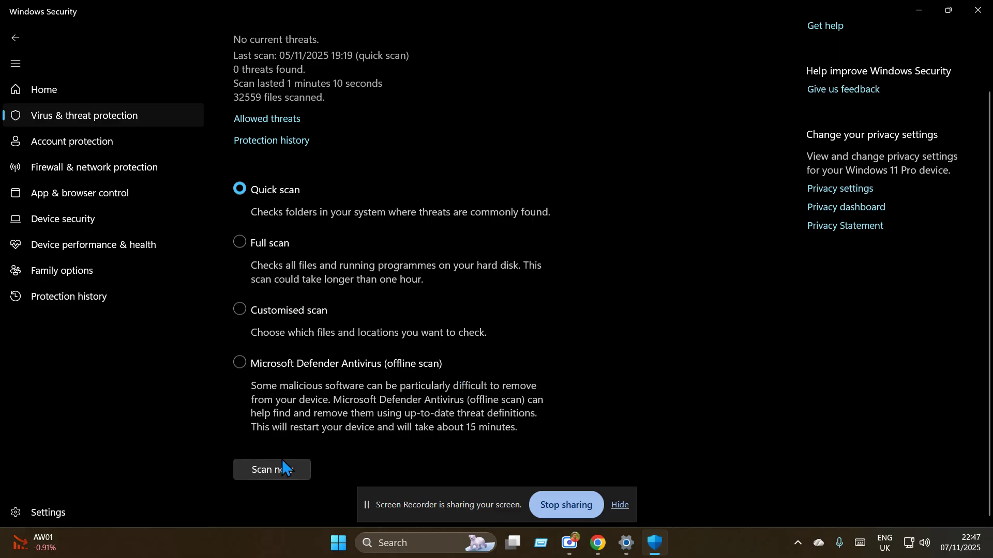
left_click(282, 463)
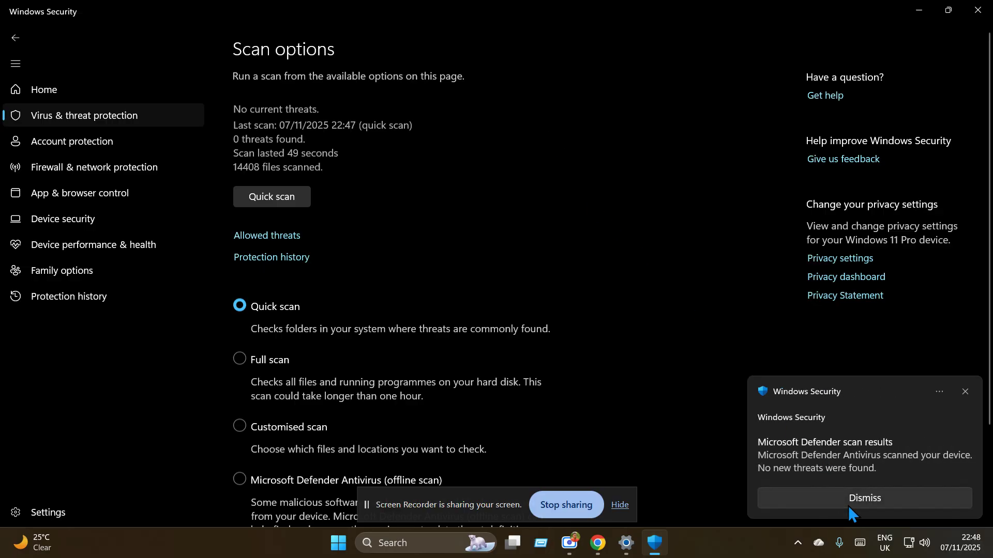
left_click(870, 497)
- Close Windows Security and Settings, and refresh the desktop
left_click(977, 10)
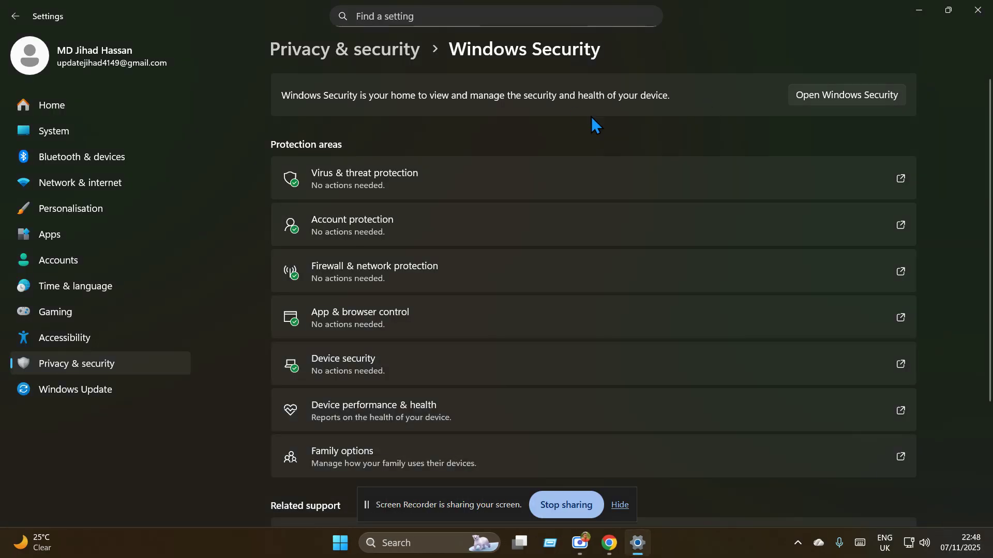
left_click(977, 8)
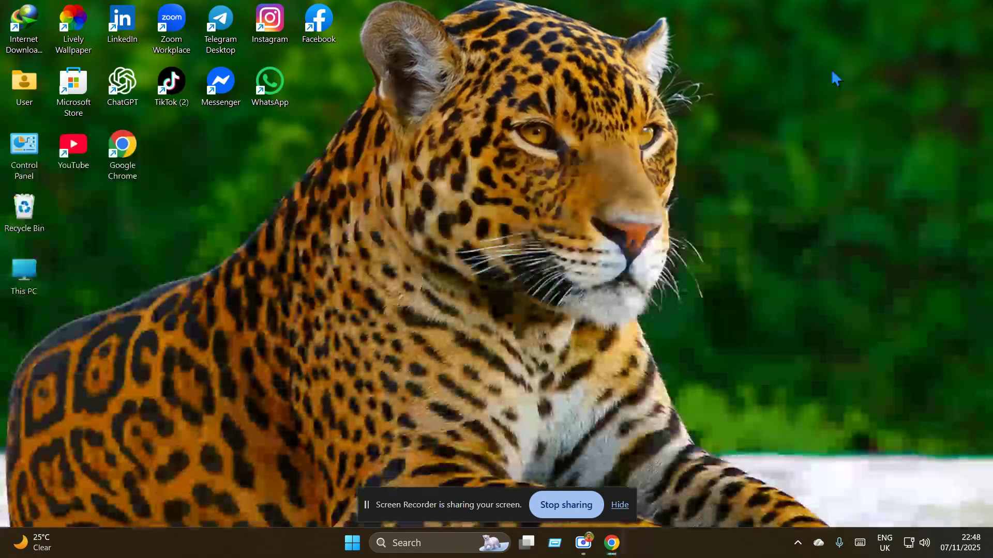
right_click(469, 72)
left_click(486, 125)
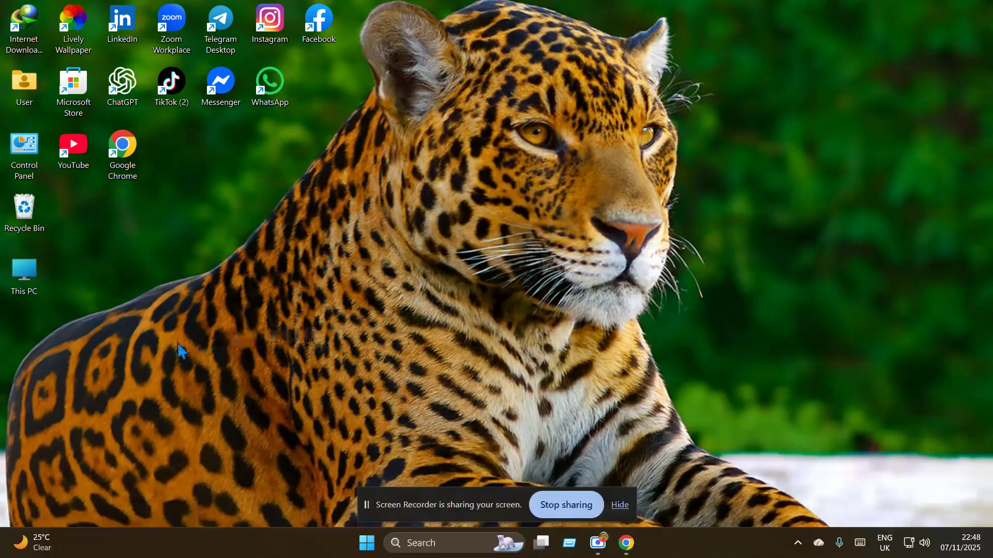
- Open the Recycle Bin and empty it, permanently deleting all its items
double_click(24, 212)
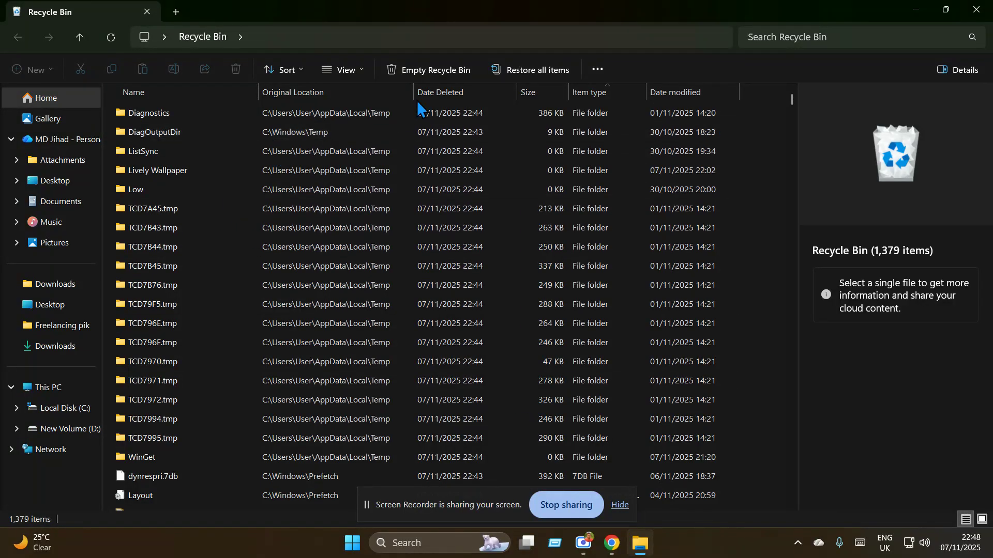
left_click(440, 70)
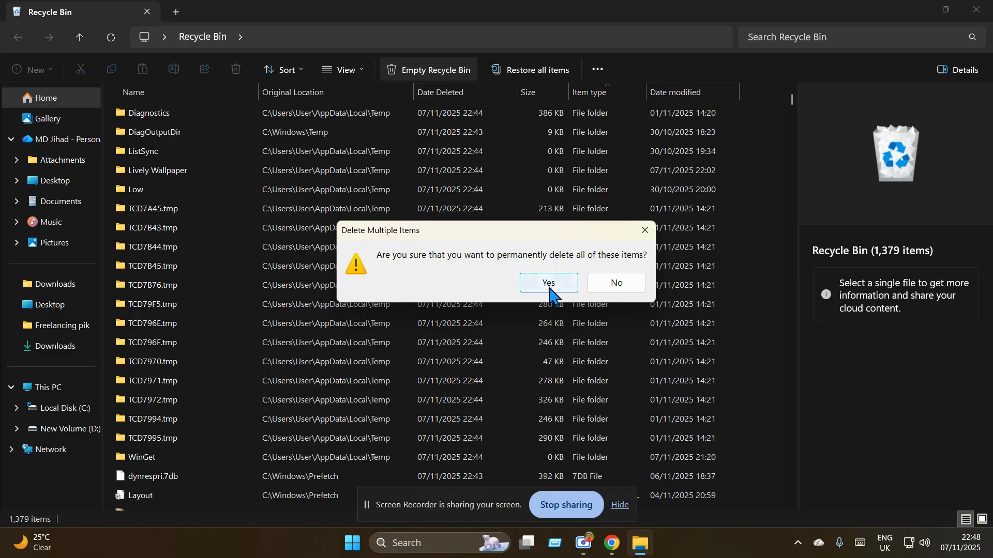
left_click(549, 283)
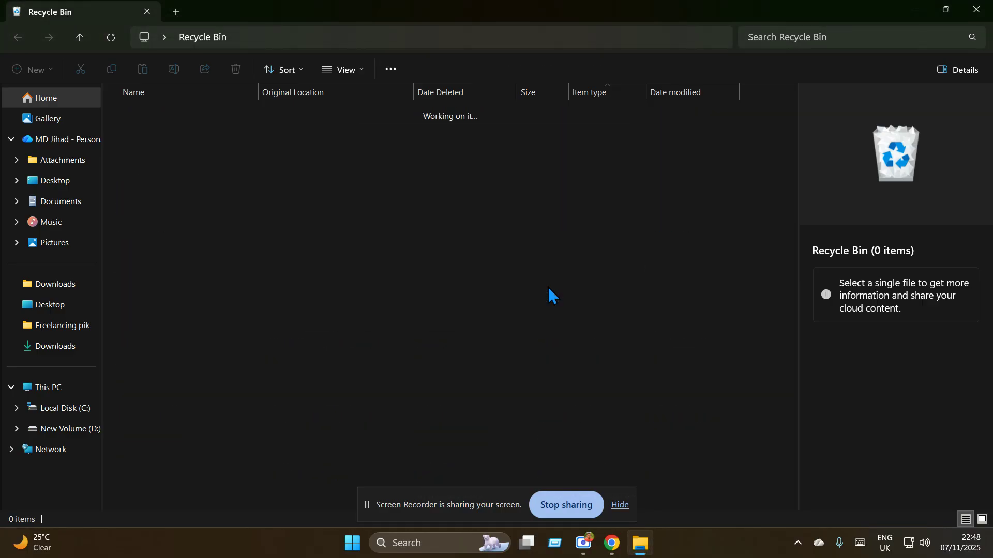
- Close the Recycle Bin window and refresh the desktop
left_click(977, 10)
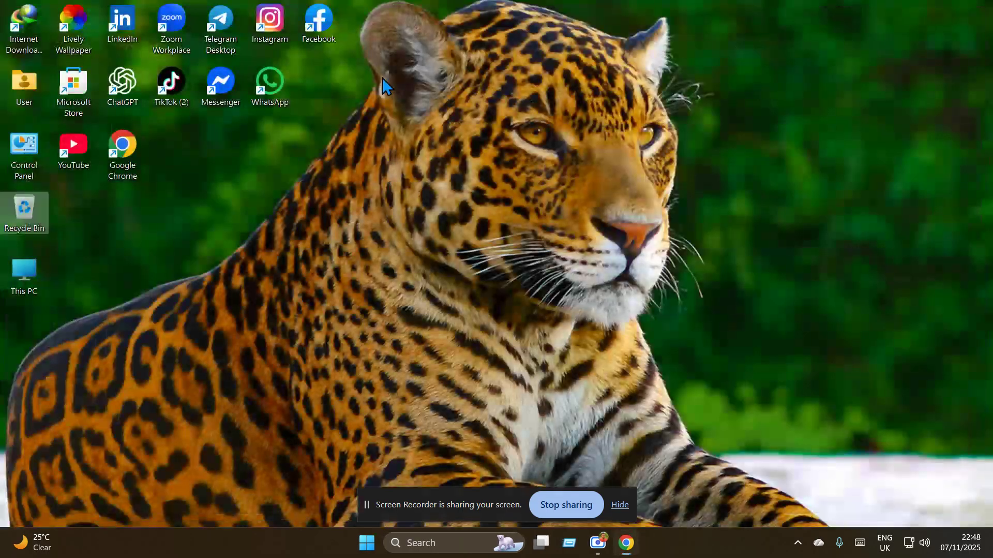
right_click(384, 79)
left_click(411, 129)
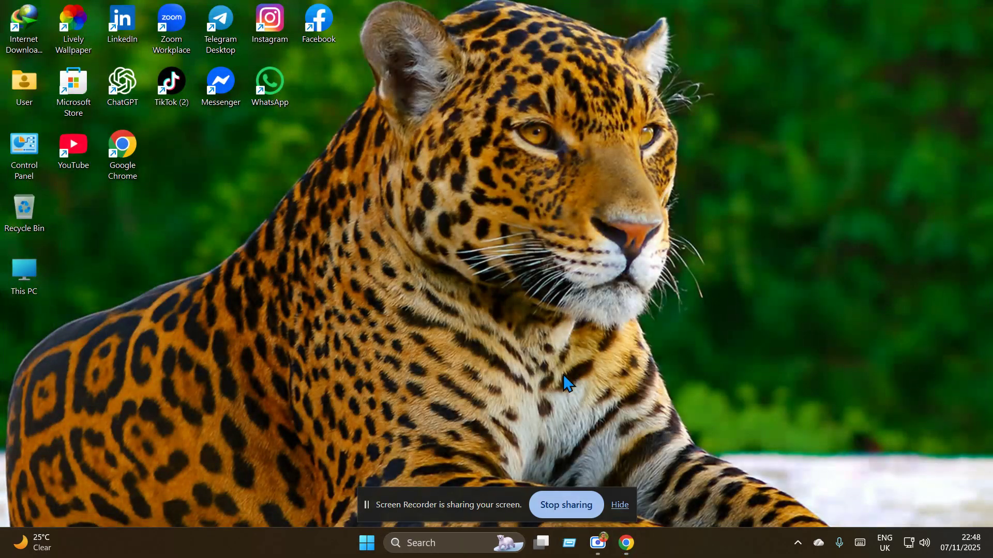
left_click(541, 543)
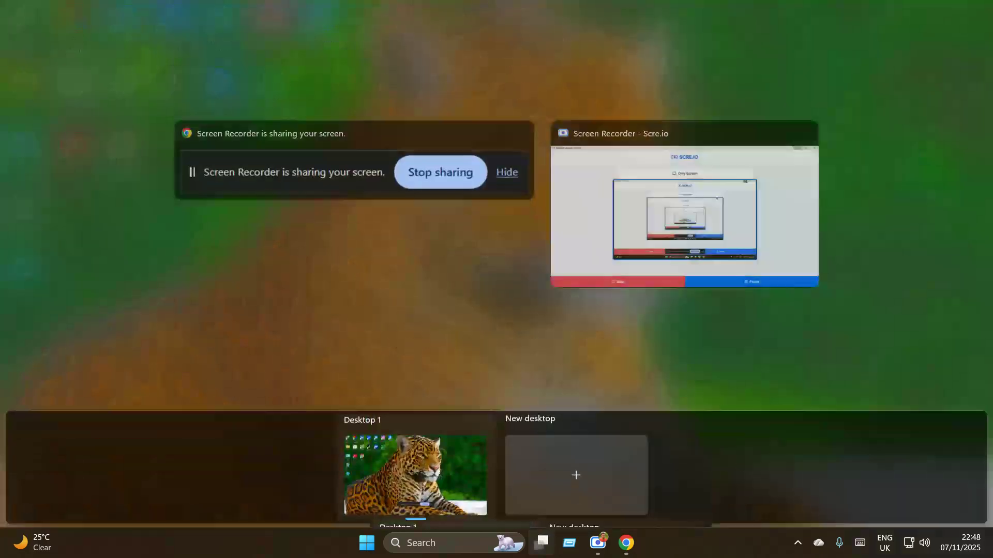
left_click(686, 263)
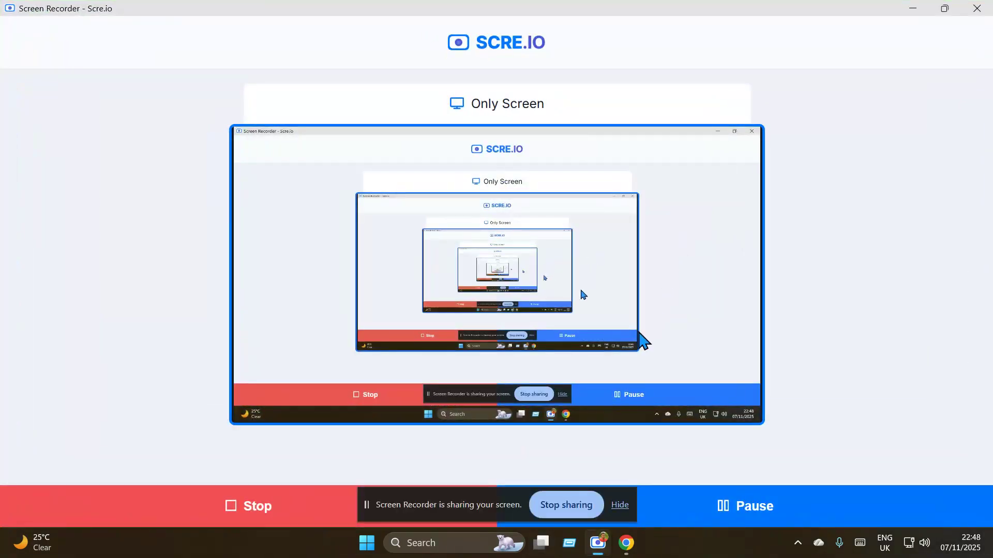